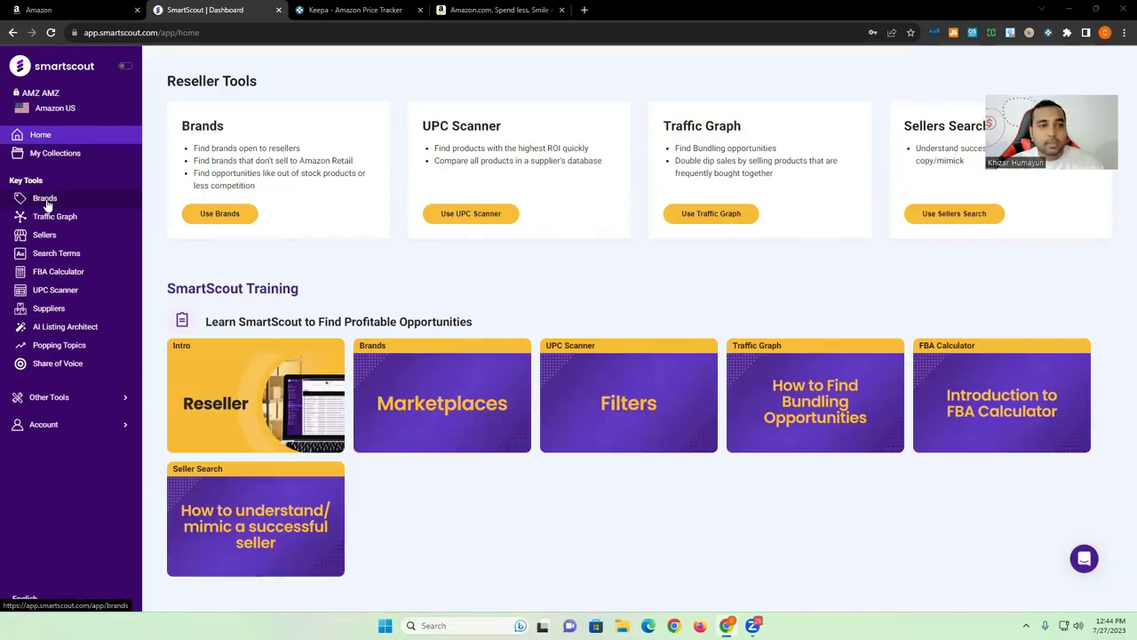
- Open the Brands tool and set the category filter to Beauty & Personal Care
{"action": "left_click", "coordinate": [46, 200]}
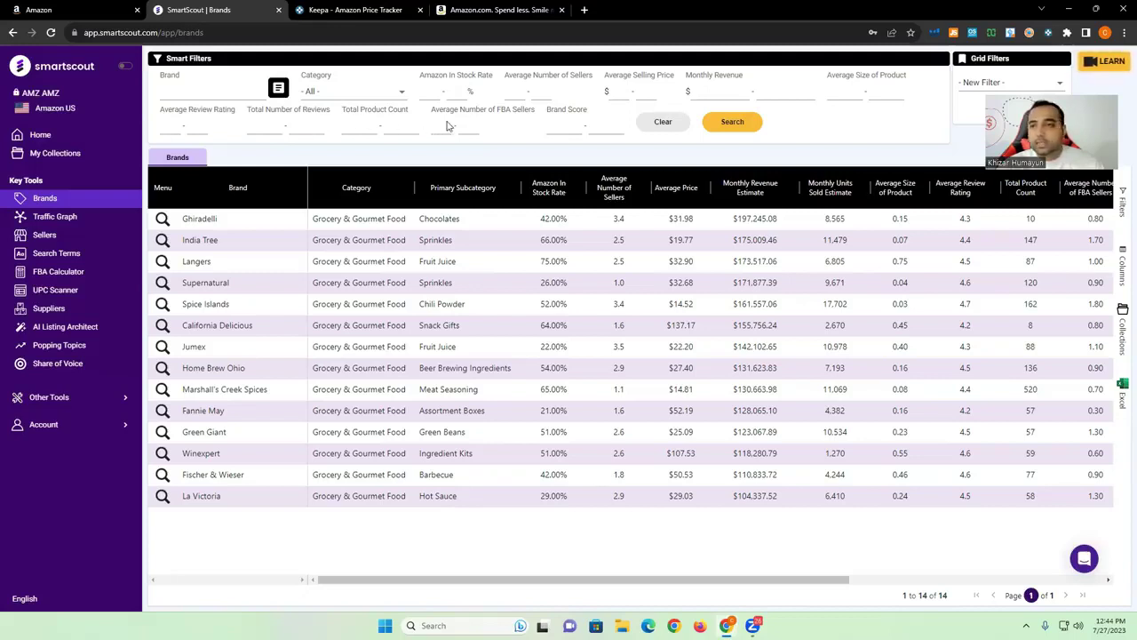
{"action": "left_click", "coordinate": [371, 98]}
{"action": "type", "text": "bea"}
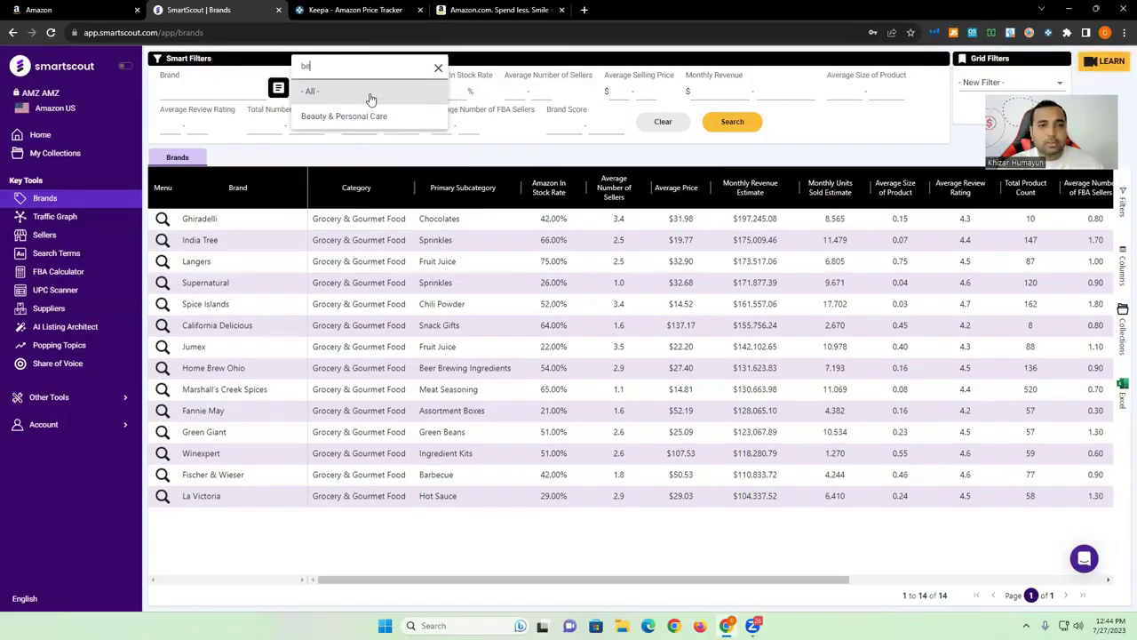
{"action": "left_click", "coordinate": [371, 119]}
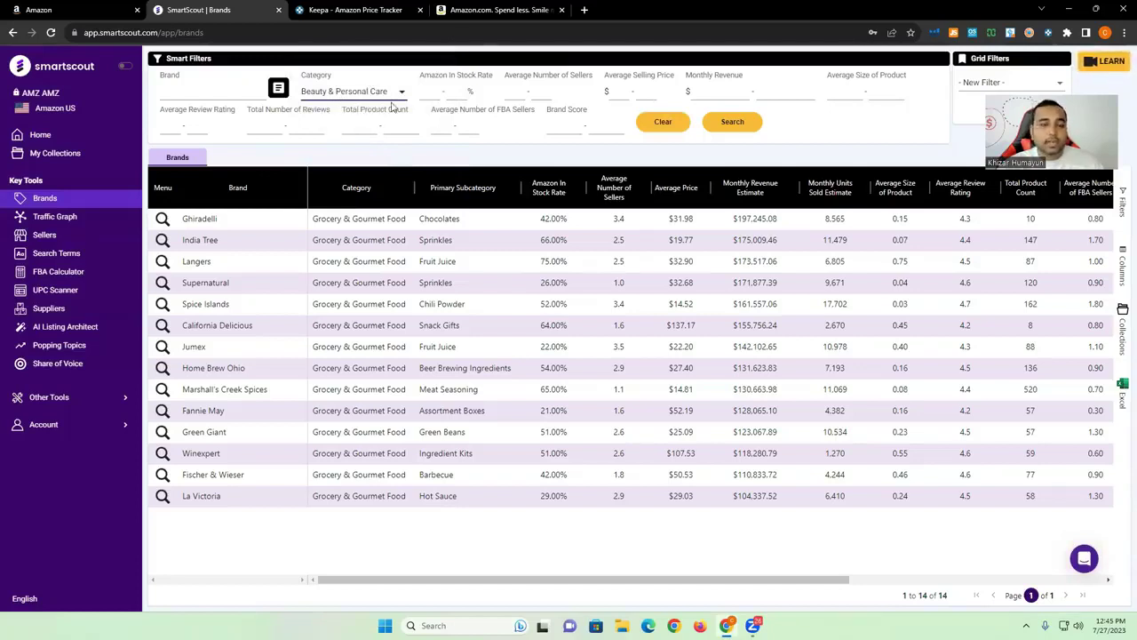
- Set the maximum Amazon in-stock rate to 35% and the minimum average number of sellers to 5
{"action": "left_click", "coordinate": [455, 91]}
{"action": "type", "text": "35"}
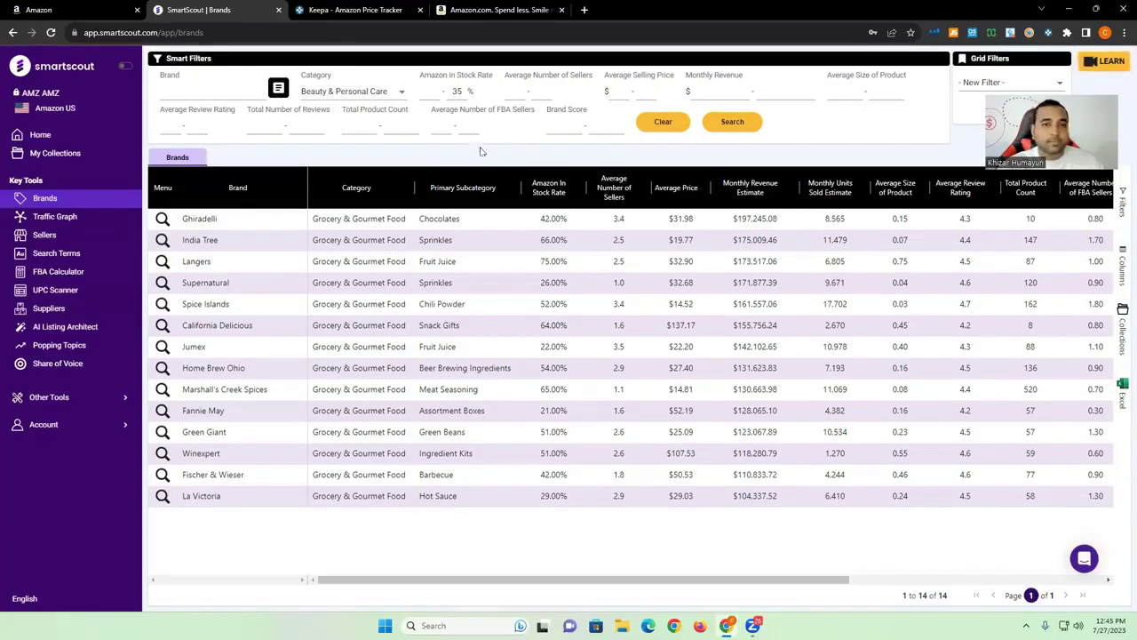
{"action": "left_click", "coordinate": [511, 95]}
{"action": "type", "text": "5"}
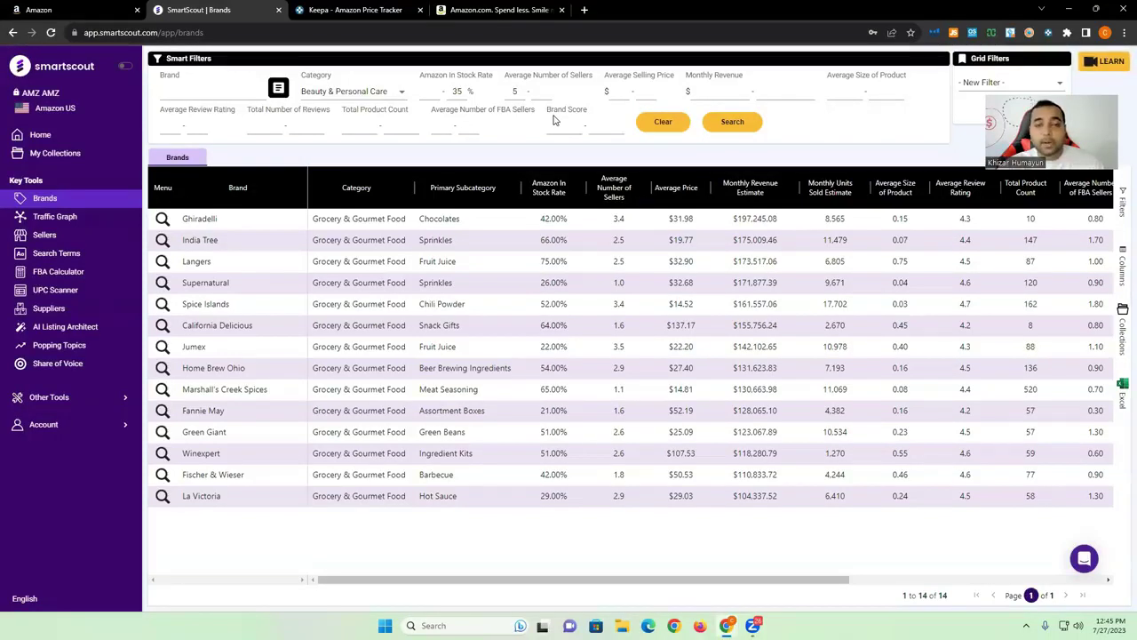
- Set the minimum average selling price to $20 and the monthly revenue range to $100000–2500000
{"action": "left_click", "coordinate": [616, 92]}
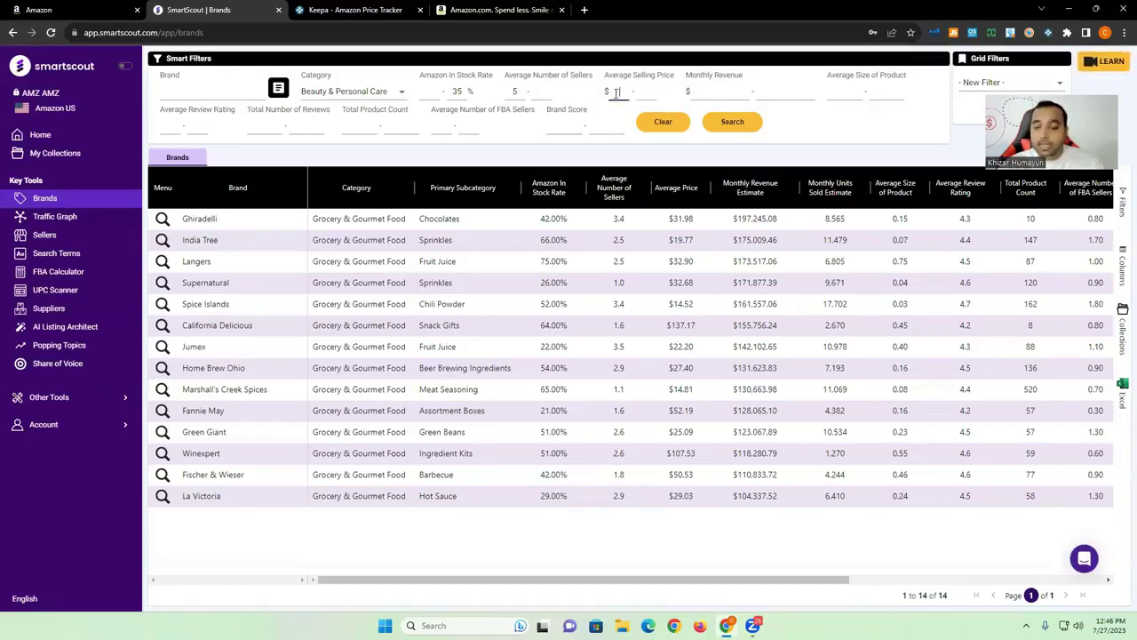
{"action": "type", "text": "20"}
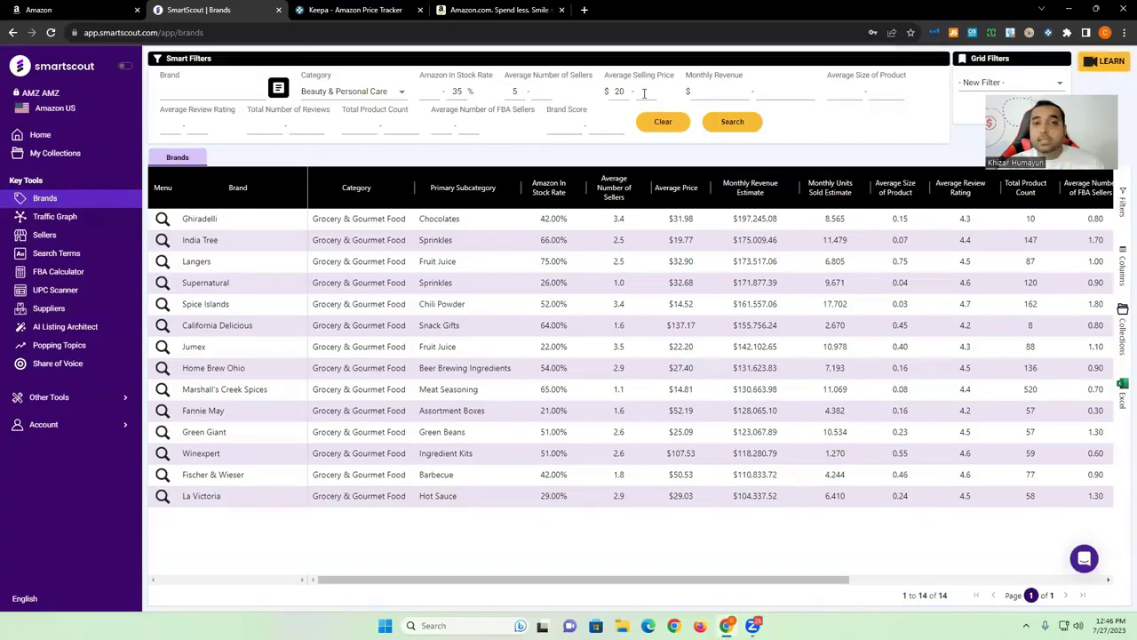
{"action": "left_click", "coordinate": [702, 91]}
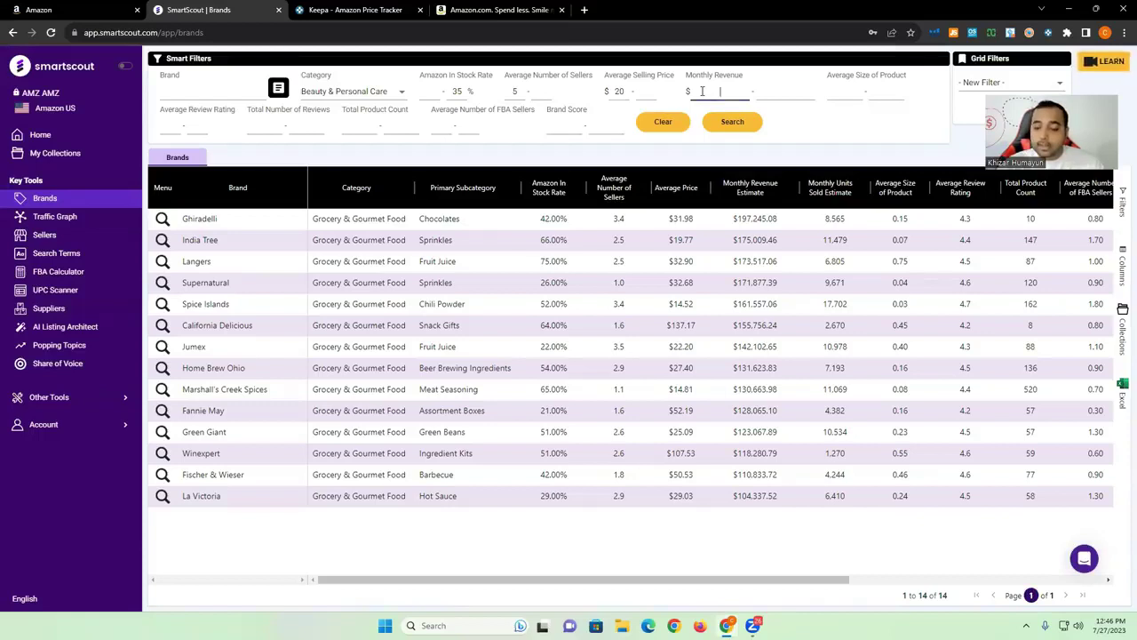
{"action": "type", "text": "100"}
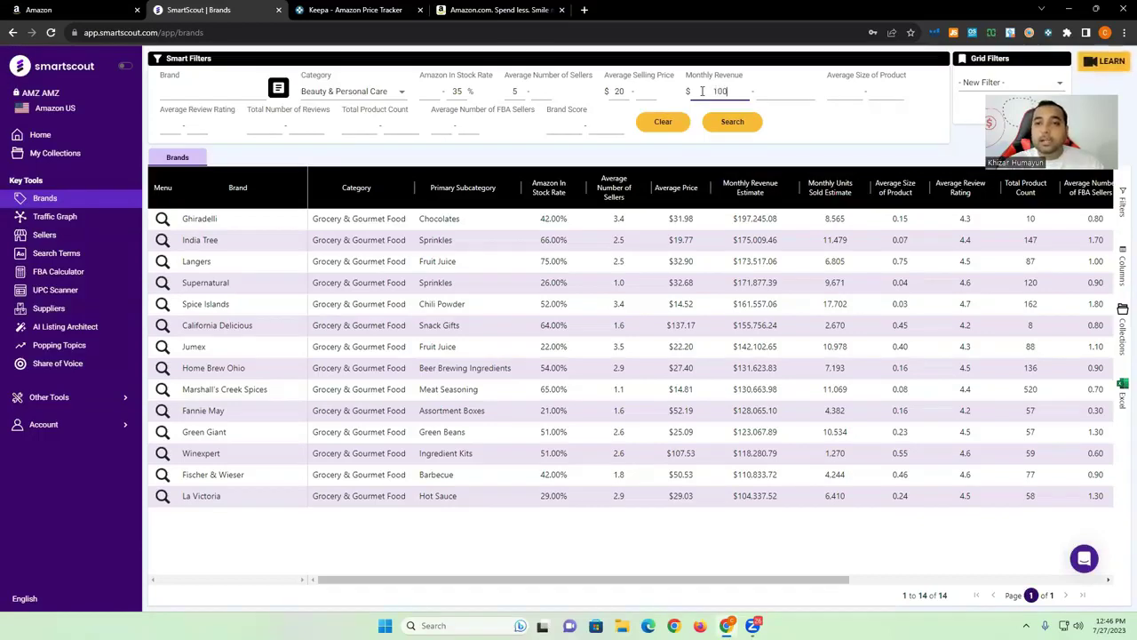
{"action": "type", "text": "000"}
{"action": "key", "text": "Tab"}
{"action": "type", "text": "2500000"}
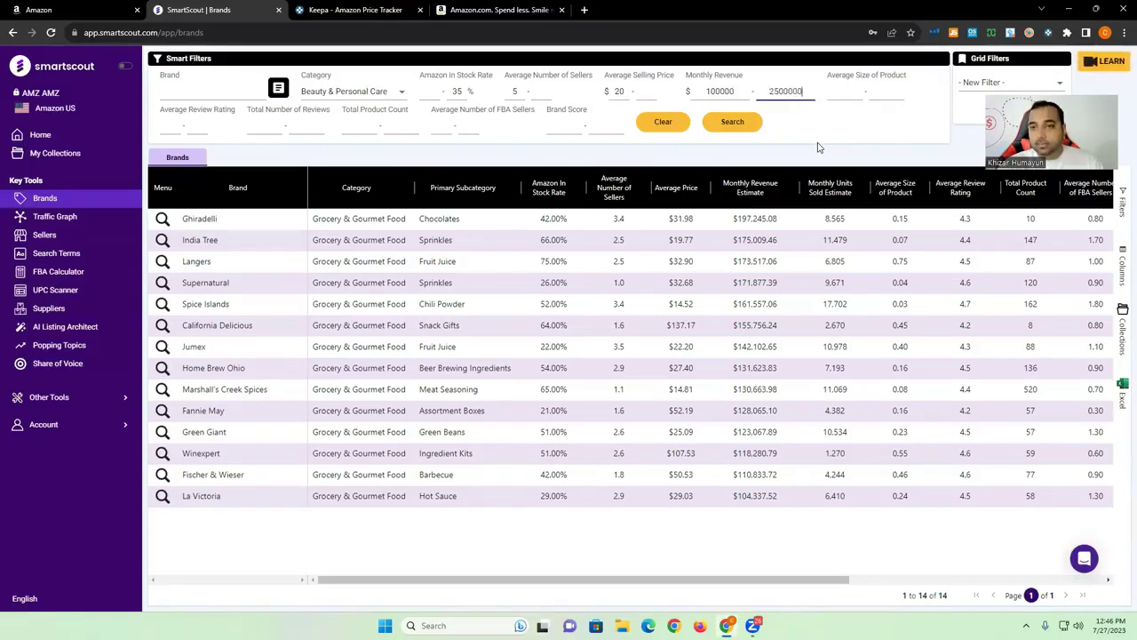
{"action": "left_click", "coordinate": [819, 148]}
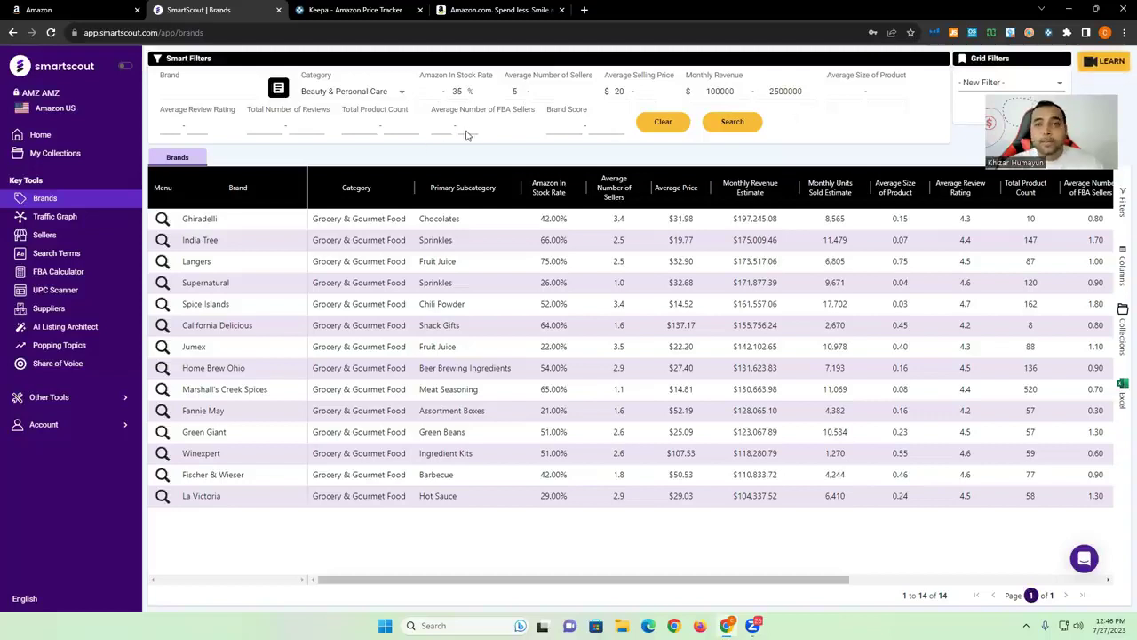
- Set the minimum average number of FBA sellers to 4 and run the brand search
{"action": "left_click", "coordinate": [437, 126]}
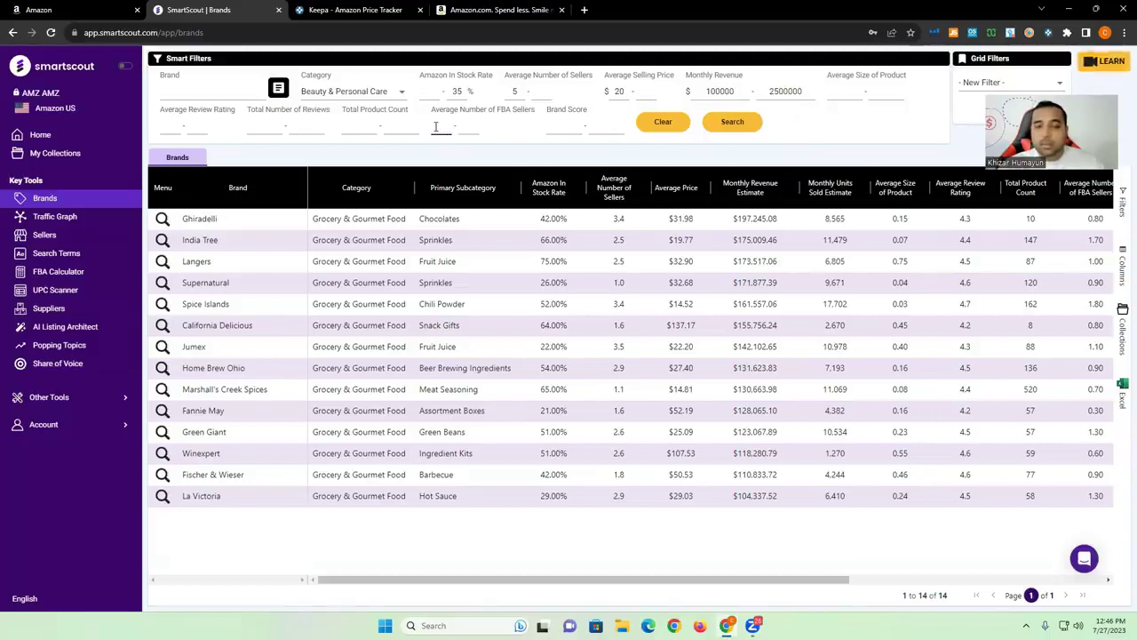
{"action": "type", "text": "4"}
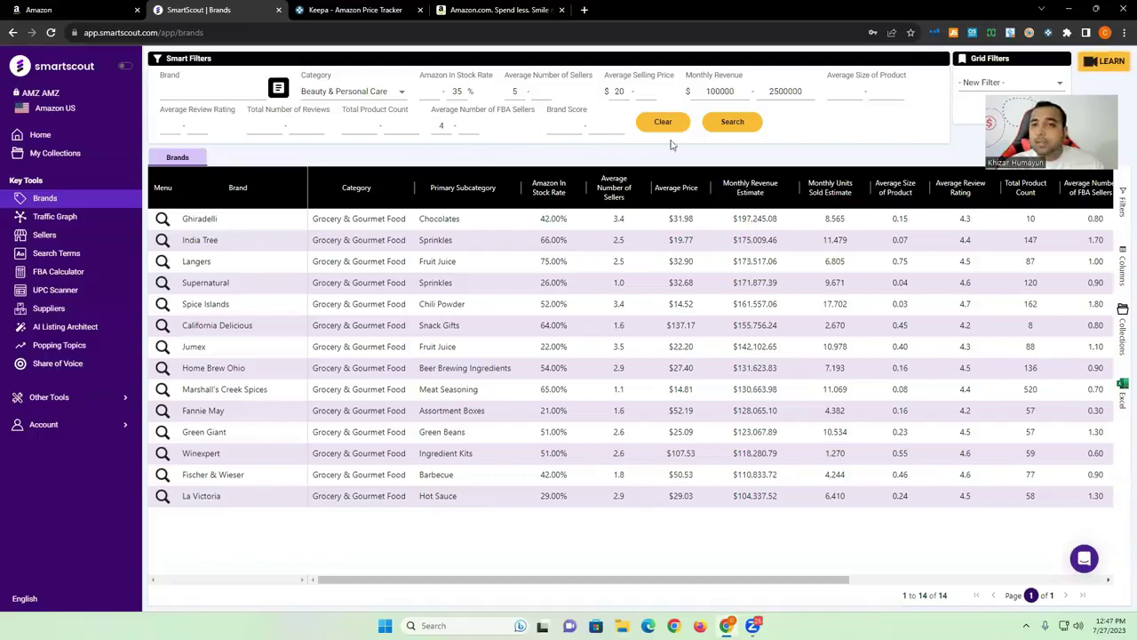
{"action": "left_click", "coordinate": [734, 124]}
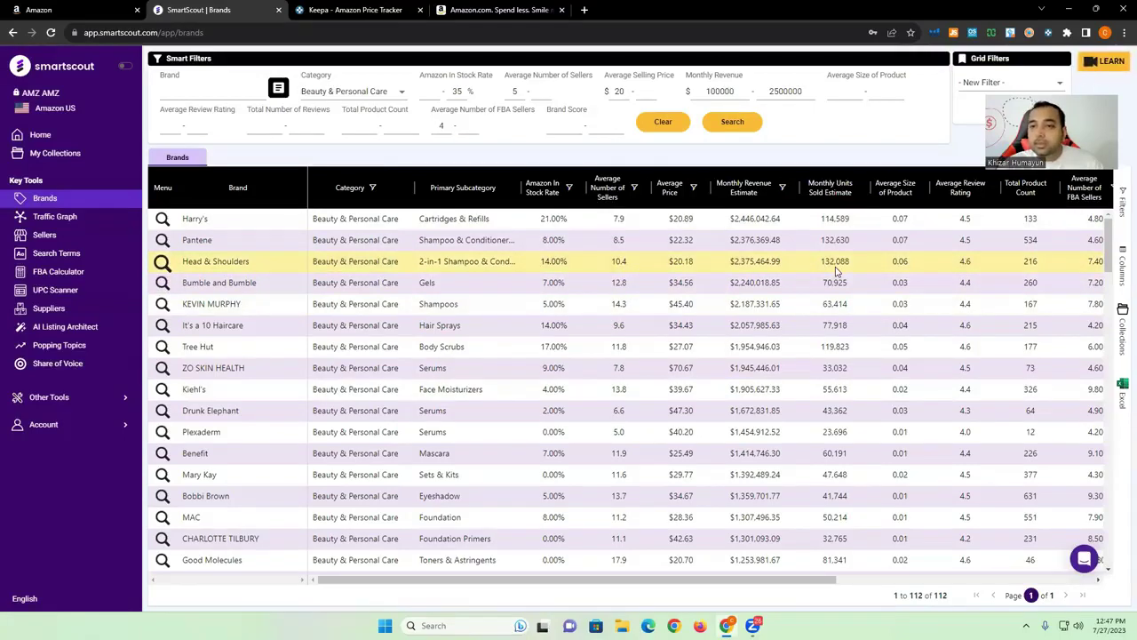
- Examine the brand results across all columns, including brand score, storefront and dominant seller
{"action": "left_click_drag", "start_coordinate": [770, 580], "coordinate": [1047, 591]}
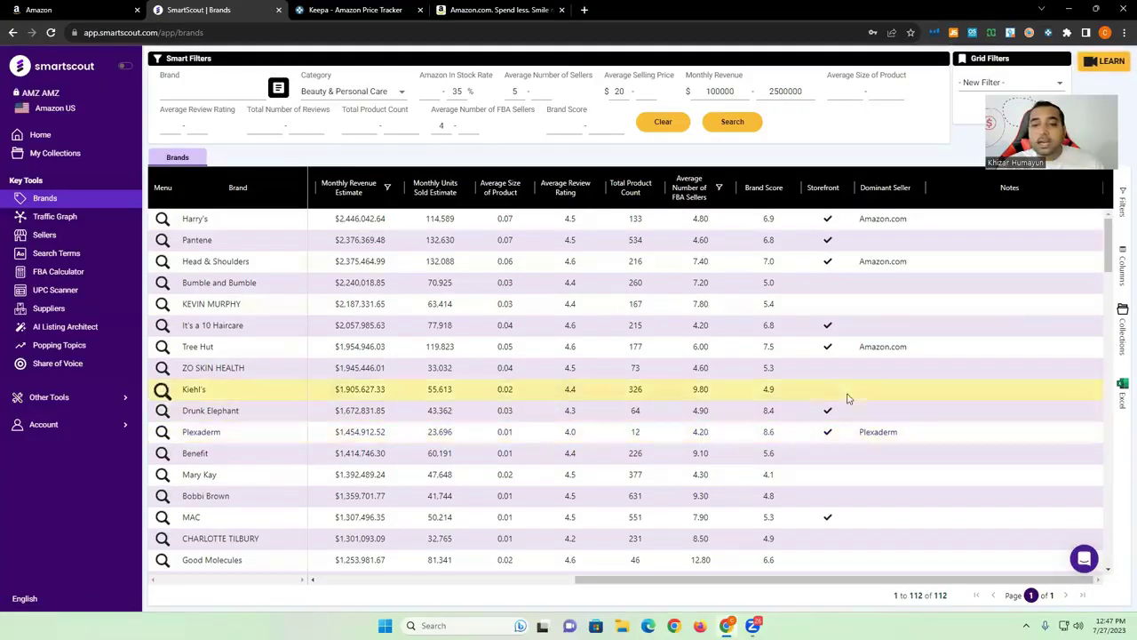
{"action": "left_click_drag", "start_coordinate": [798, 585], "coordinate": [540, 586]}
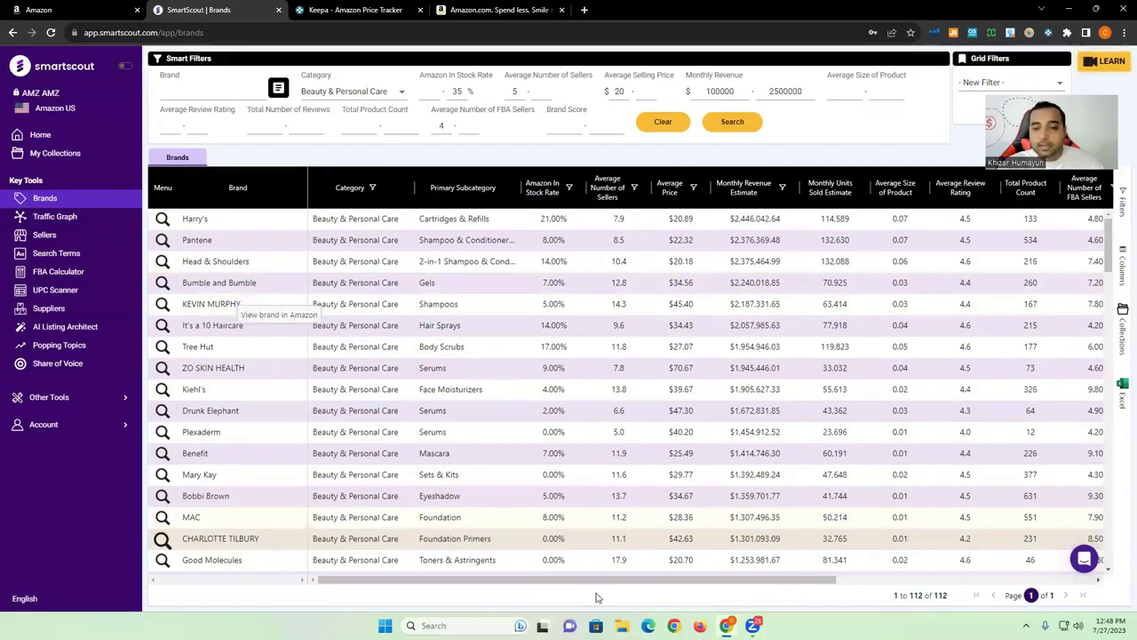
{"action": "scroll", "coordinate": [838, 583], "scroll_direction": "right", "scroll_amount": 2}
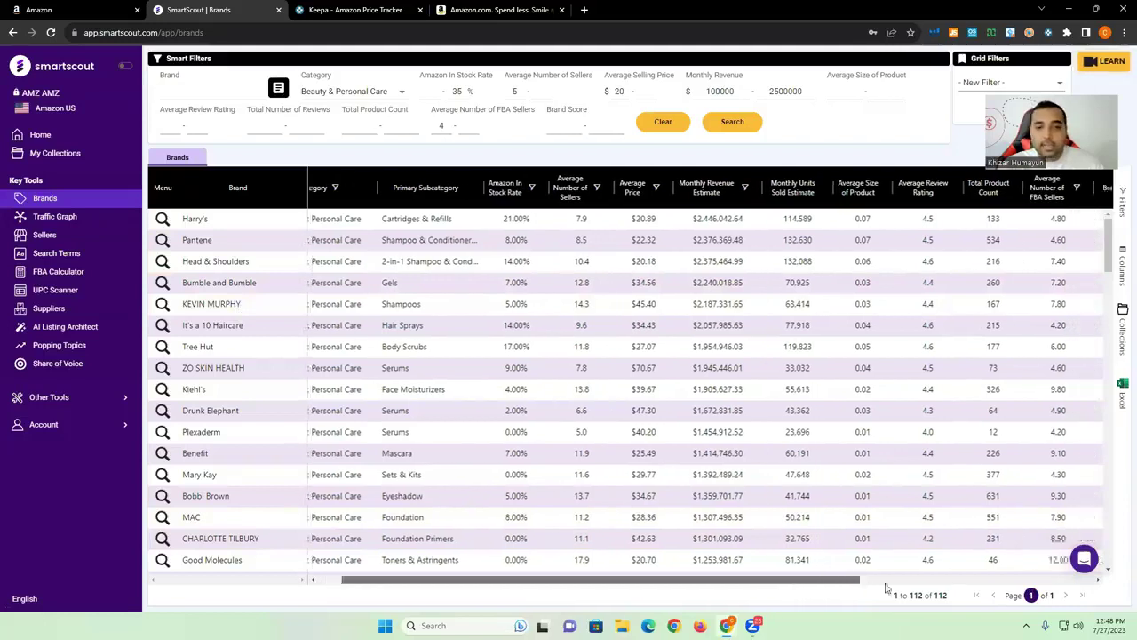
{"action": "scroll", "coordinate": [886, 585], "scroll_direction": "right", "scroll_amount": 10}
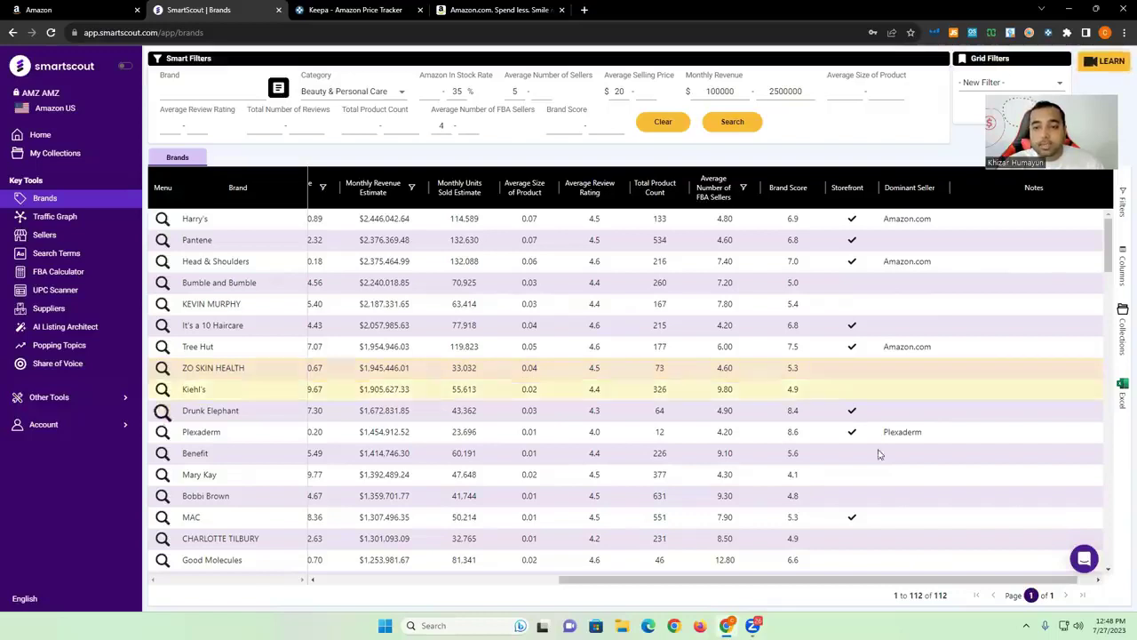
{"action": "left_click_drag", "start_coordinate": [829, 588], "coordinate": [587, 587]}
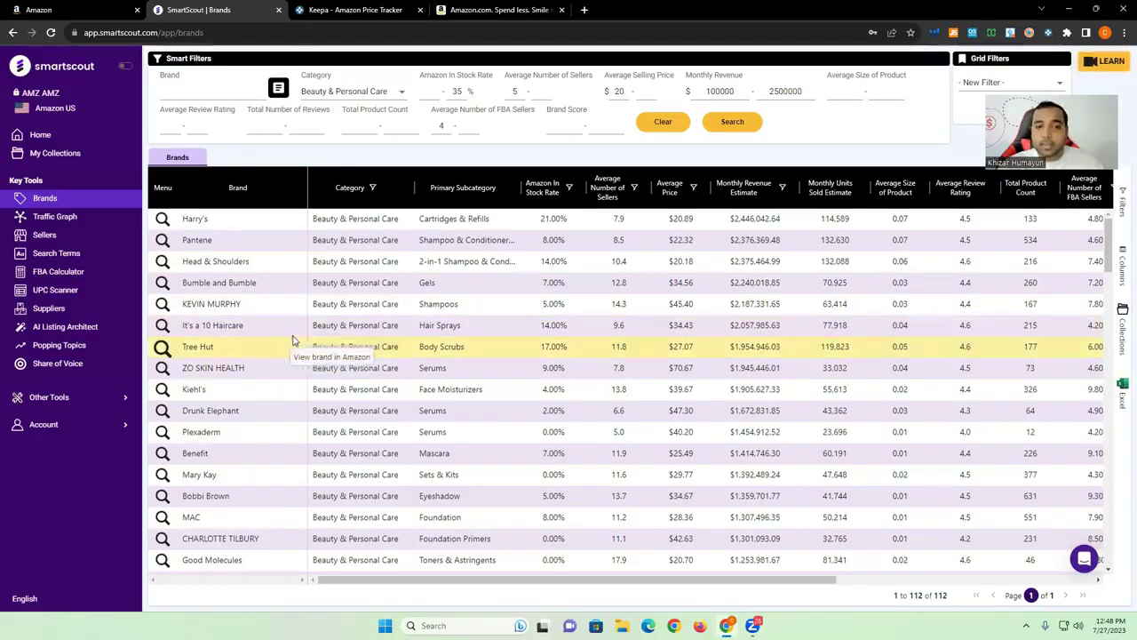
- Switch to Keepa and open the Product Finder's sales rank and price filters
{"action": "left_click", "coordinate": [322, 7]}
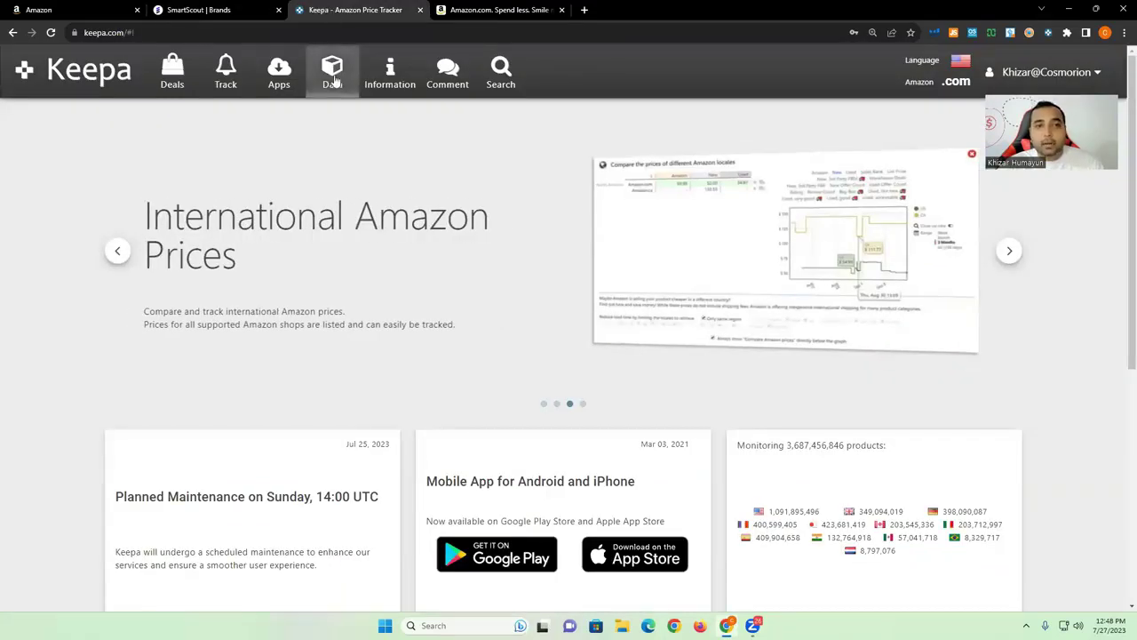
{"action": "left_click", "coordinate": [332, 71]}
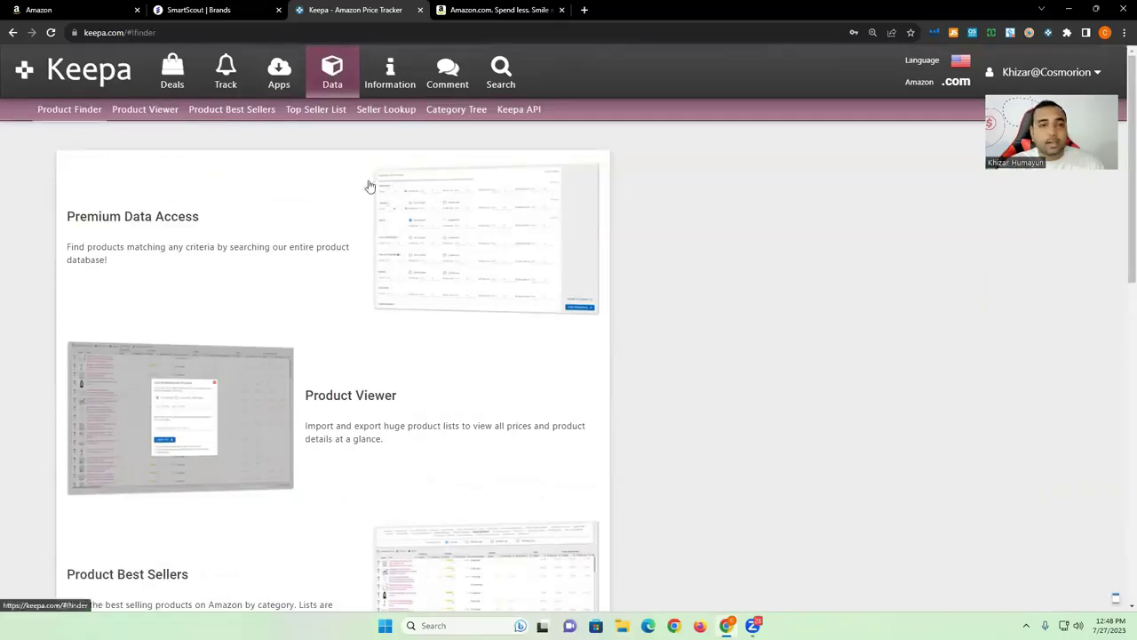
{"action": "scroll", "coordinate": [93, 241], "scroll_direction": "down", "scroll_amount": 4}
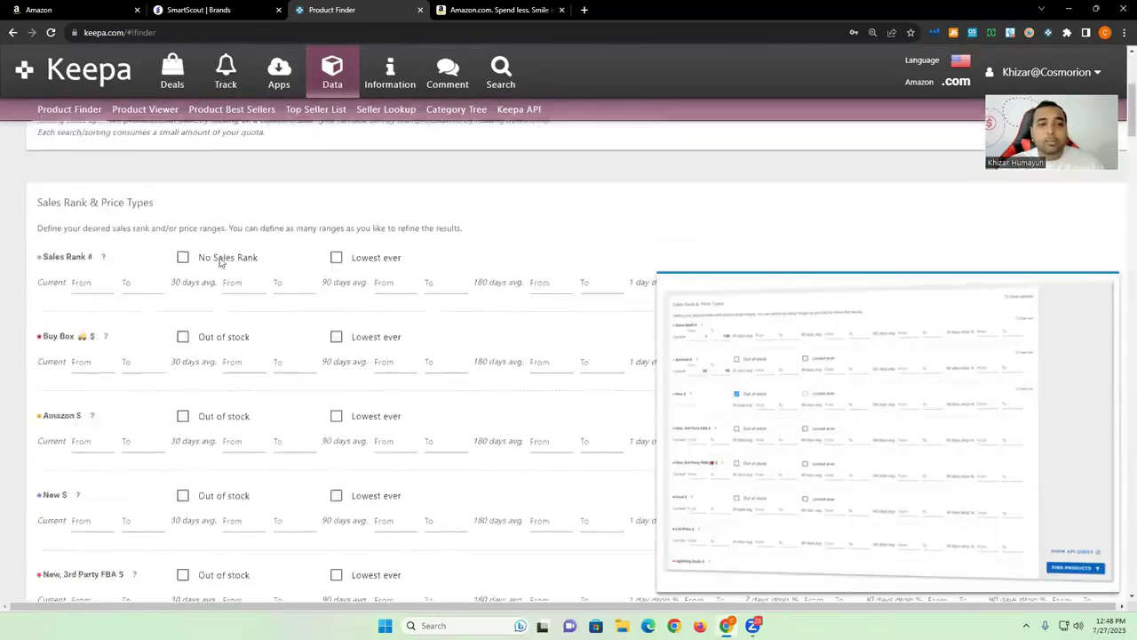
{"action": "left_click", "coordinate": [85, 227]}
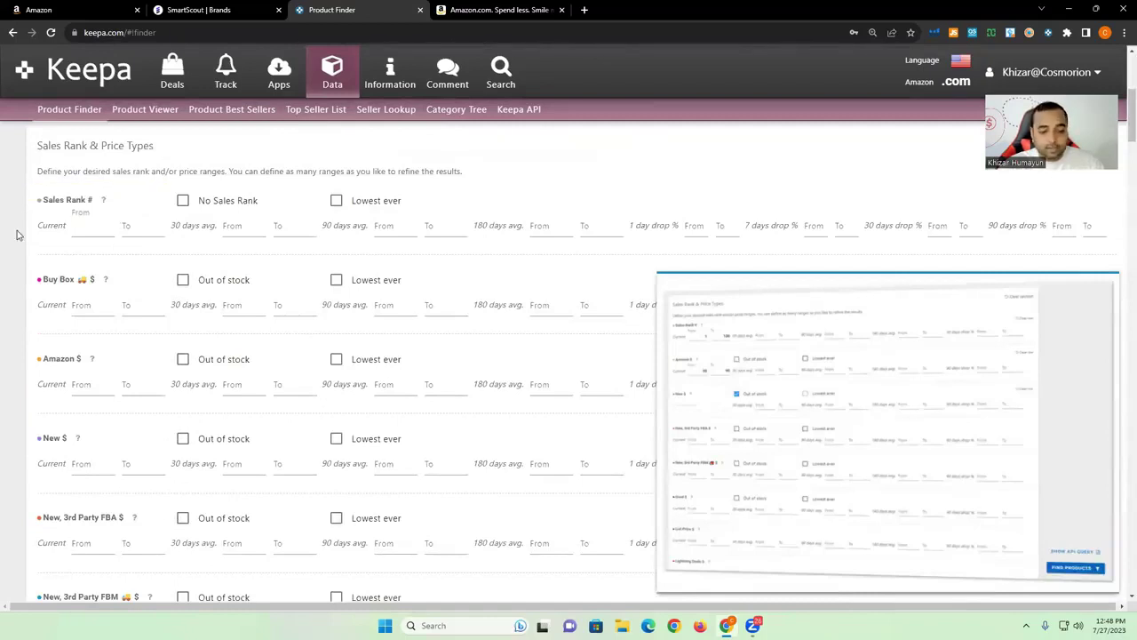
{"action": "type", "text": "1"}
{"action": "key", "text": "Tab"}
{"action": "type", "text": "5000"}
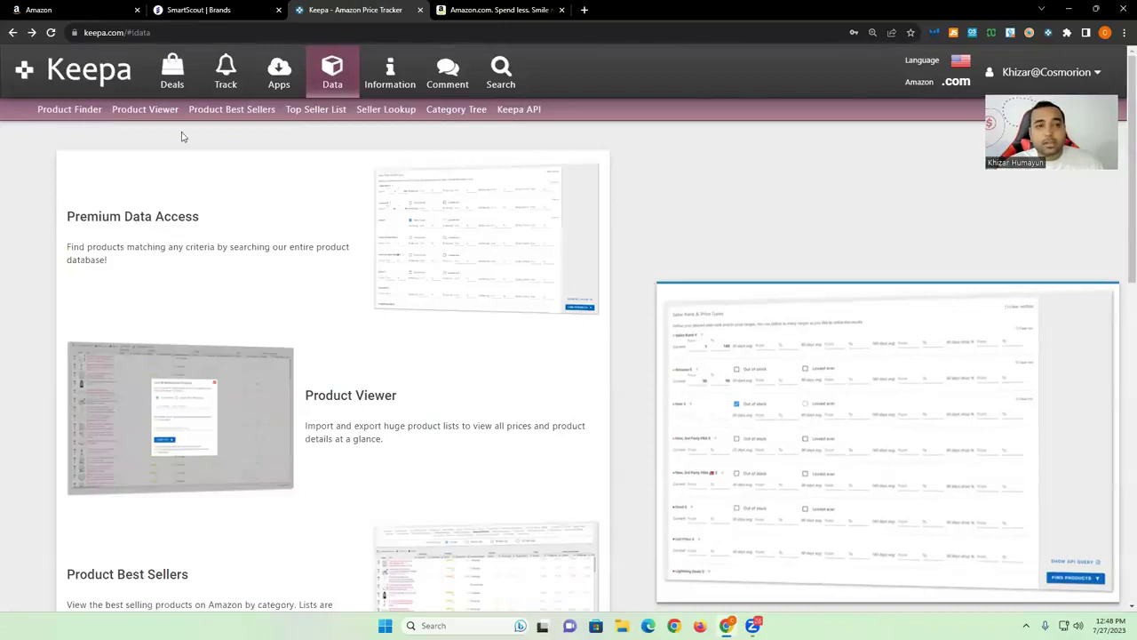
- Reopen the Product Finder and set the current sales rank range from 1 to 50000
{"action": "left_click", "coordinate": [77, 110]}
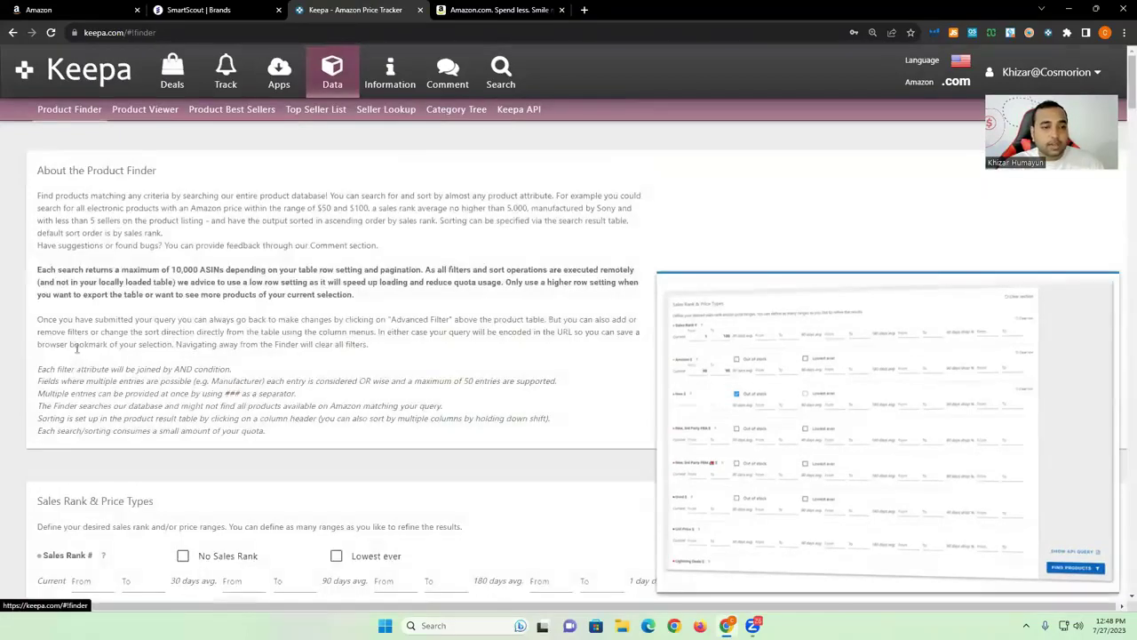
{"action": "scroll", "coordinate": [100, 283], "scroll_direction": "down", "scroll_amount": 5}
{"action": "left_click", "coordinate": [99, 284]}
{"action": "type", "text": "1"}
{"action": "key", "text": "Tab"}
{"action": "type", "text": "5000"}
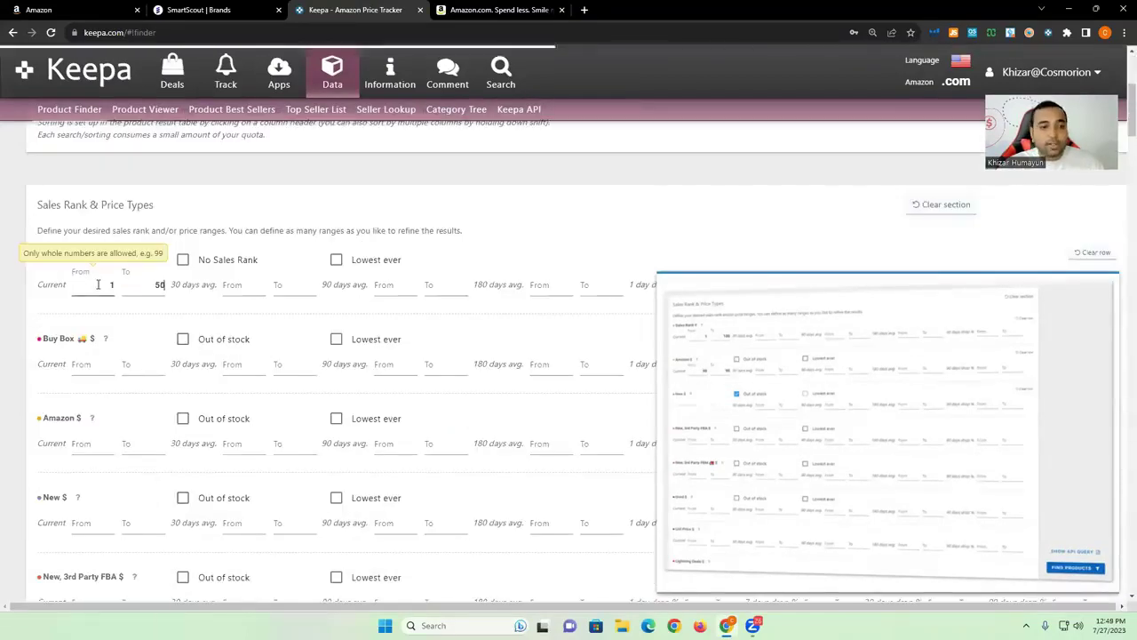
- Set the 90-day average sales rank range from 1 to 50000
{"action": "left_click", "coordinate": [391, 284]}
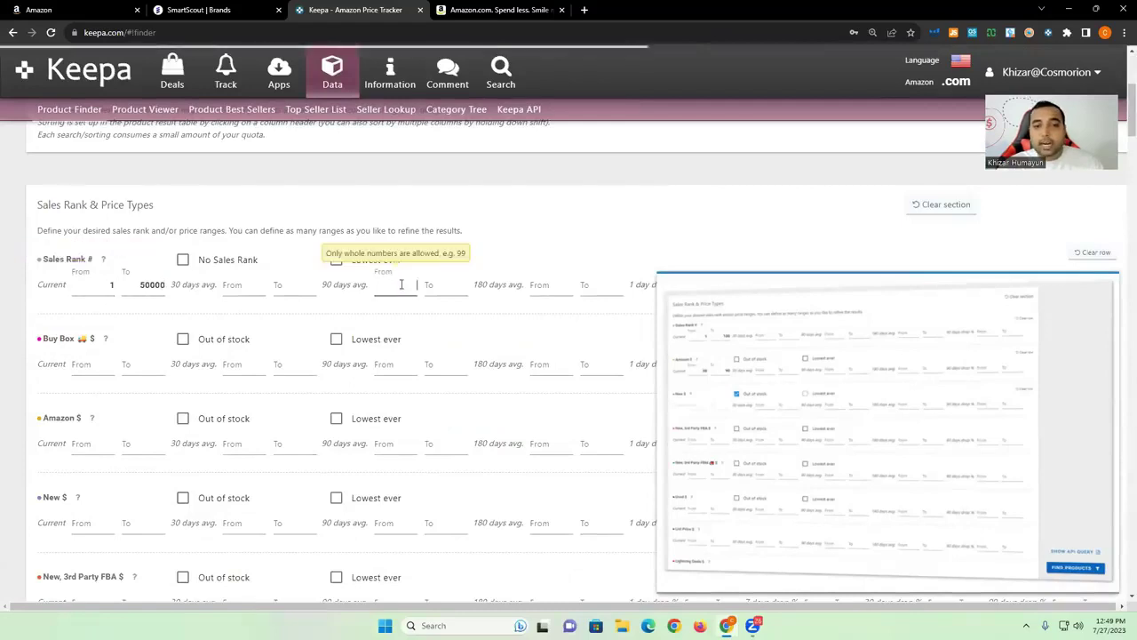
{"action": "scroll", "coordinate": [391, 285], "scroll_direction": "down", "scroll_amount": 1}
{"action": "type", "text": "1"}
{"action": "key", "text": "Tab"}
{"action": "type", "text": "5000"}
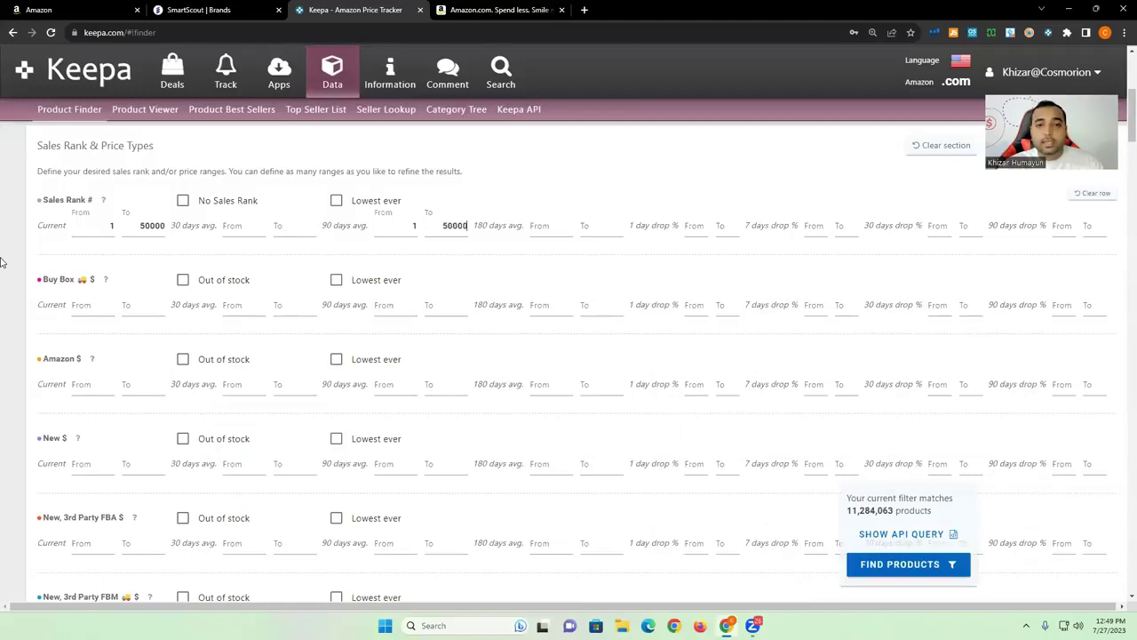
- Set the minimum current Buy Box price to $20 and require the Amazon offer to be out of stock
{"action": "scroll", "coordinate": [92, 279], "scroll_direction": "down", "scroll_amount": 2}
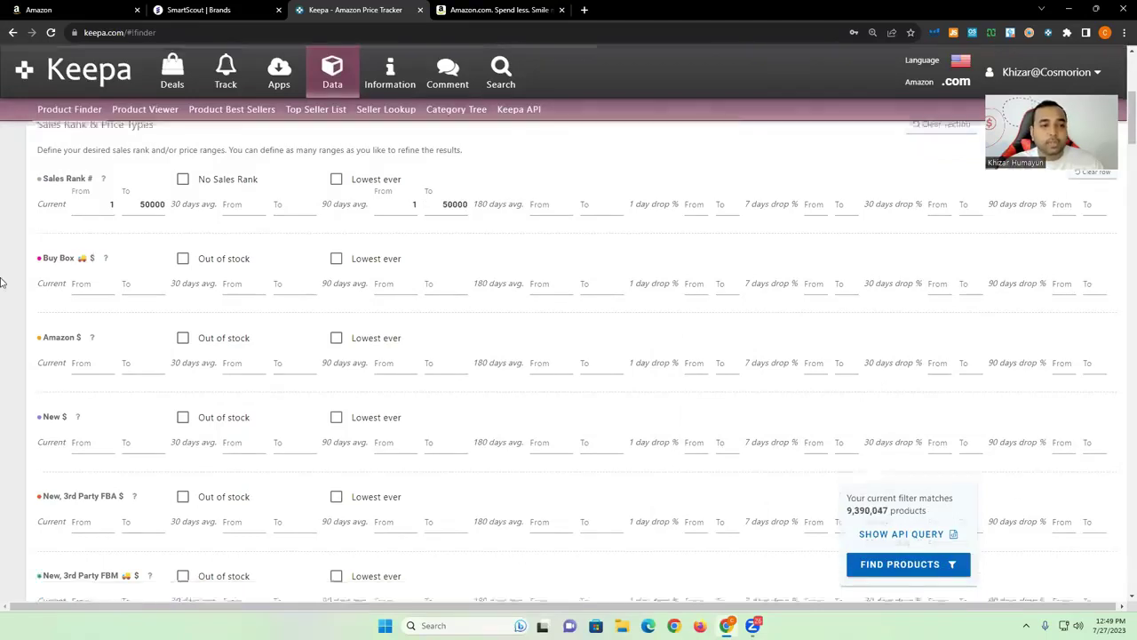
{"action": "scroll", "coordinate": [78, 210], "scroll_direction": "up", "scroll_amount": 1}
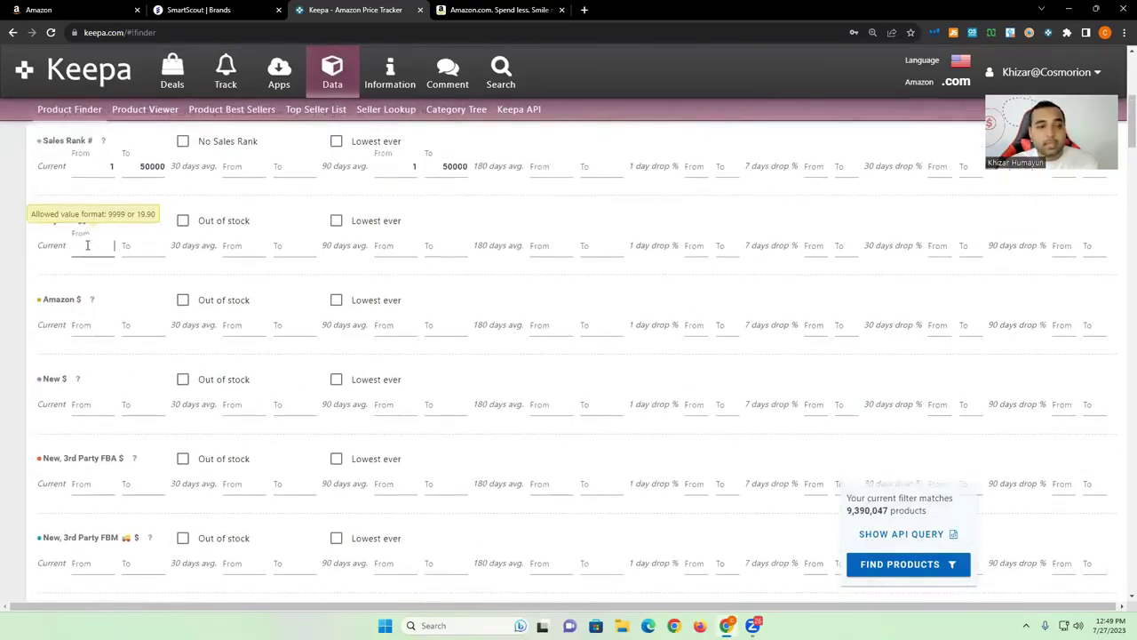
{"action": "type", "text": "20"}
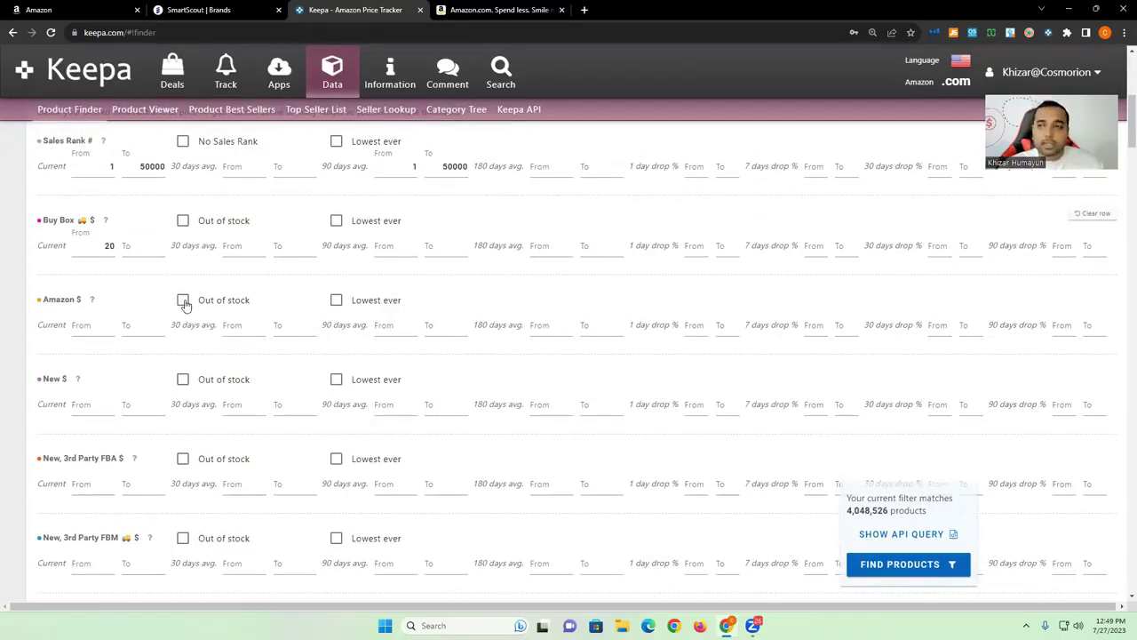
{"action": "left_click", "coordinate": [183, 301]}
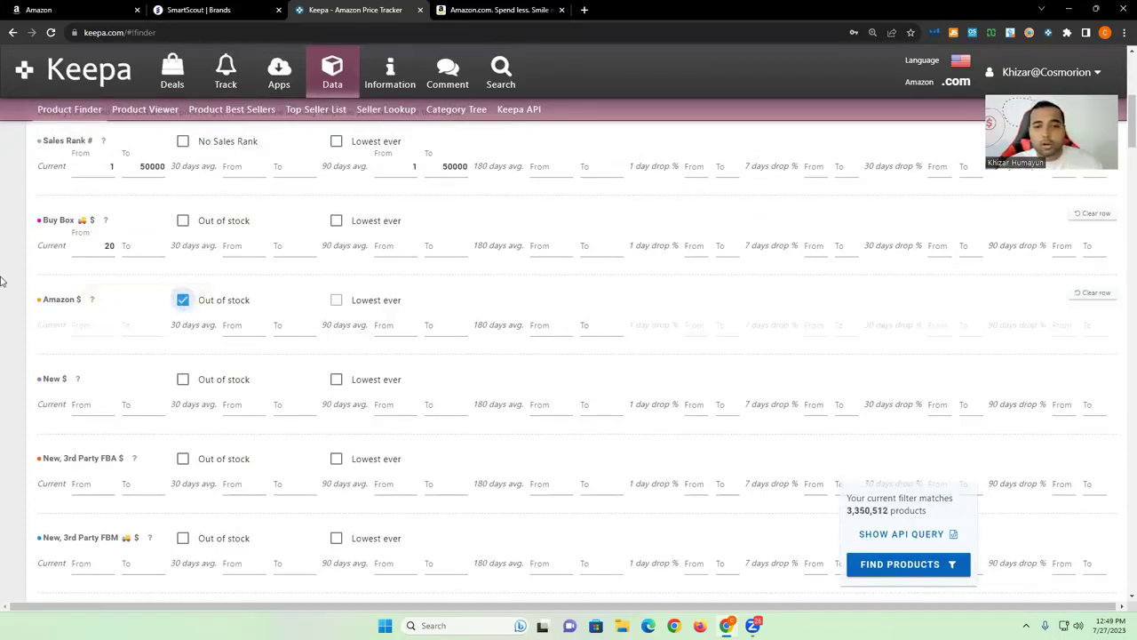
- Check the ZO SKIN HEALTH brand name in SmartScout, and set Keepa's Brand filter to zo skin health
{"action": "scroll", "coordinate": [1, 281], "scroll_direction": "down", "scroll_amount": 2}
{"action": "scroll", "coordinate": [2, 281], "scroll_direction": "down", "scroll_amount": 15}
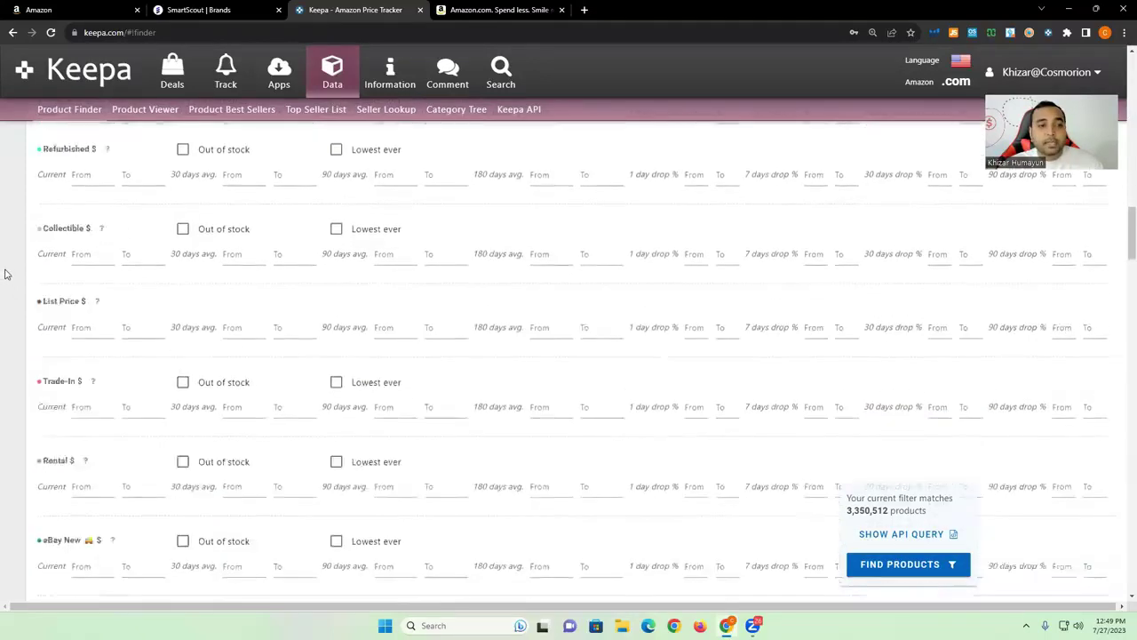
{"action": "scroll", "coordinate": [5, 273], "scroll_direction": "down", "scroll_amount": 3}
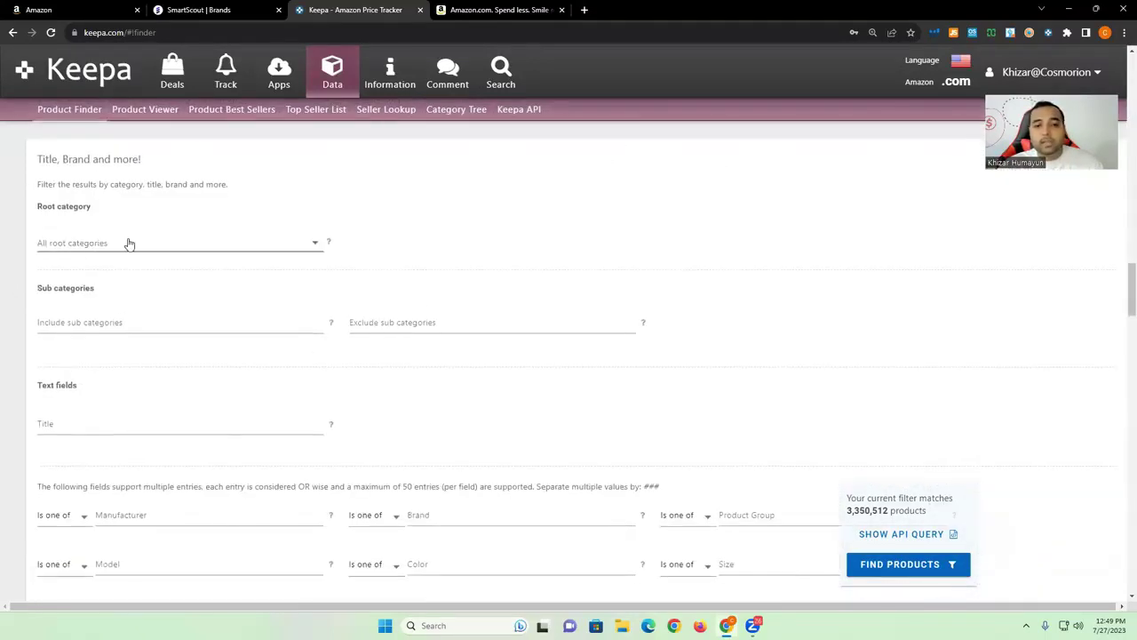
{"action": "scroll", "coordinate": [129, 244], "scroll_direction": "down", "scroll_amount": 3}
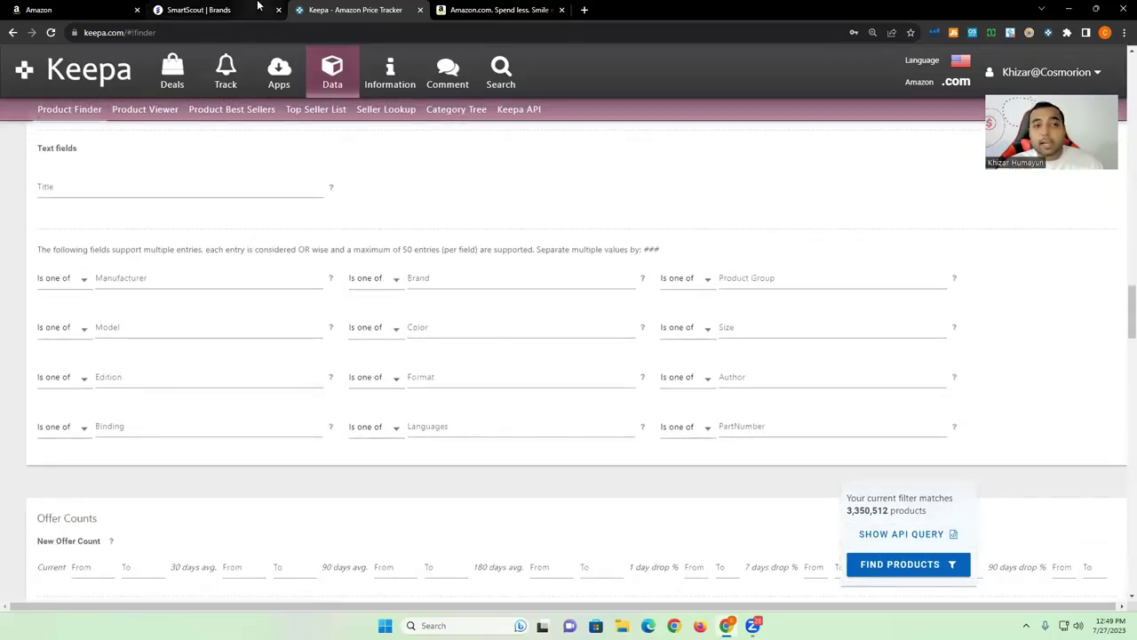
{"action": "left_click", "coordinate": [259, 6]}
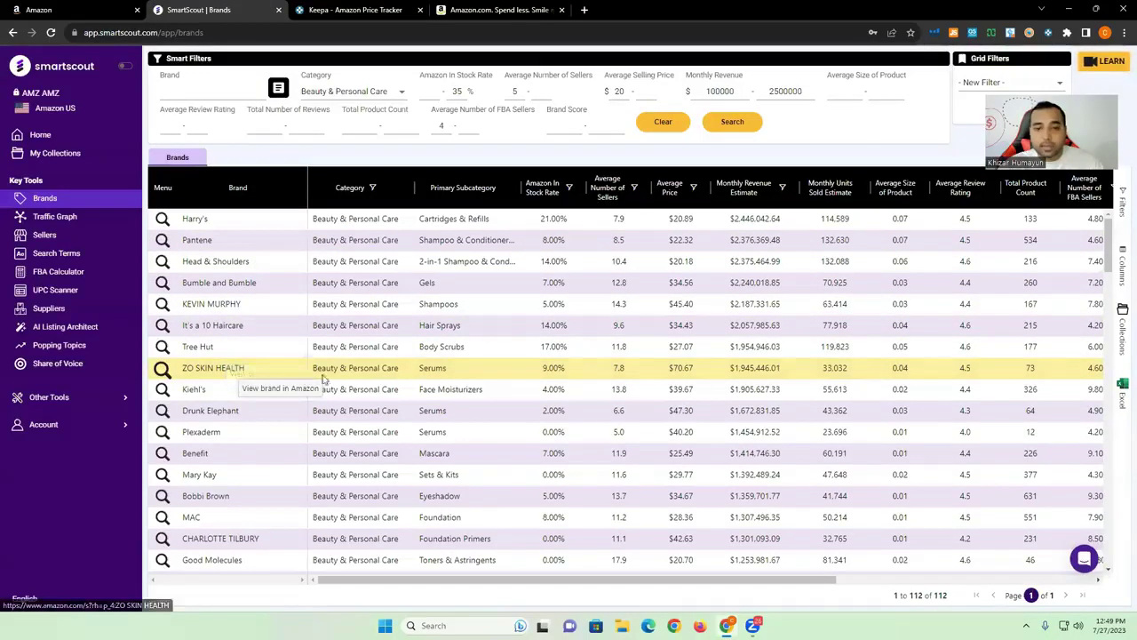
{"action": "key", "text": "ctrl+Tab"}
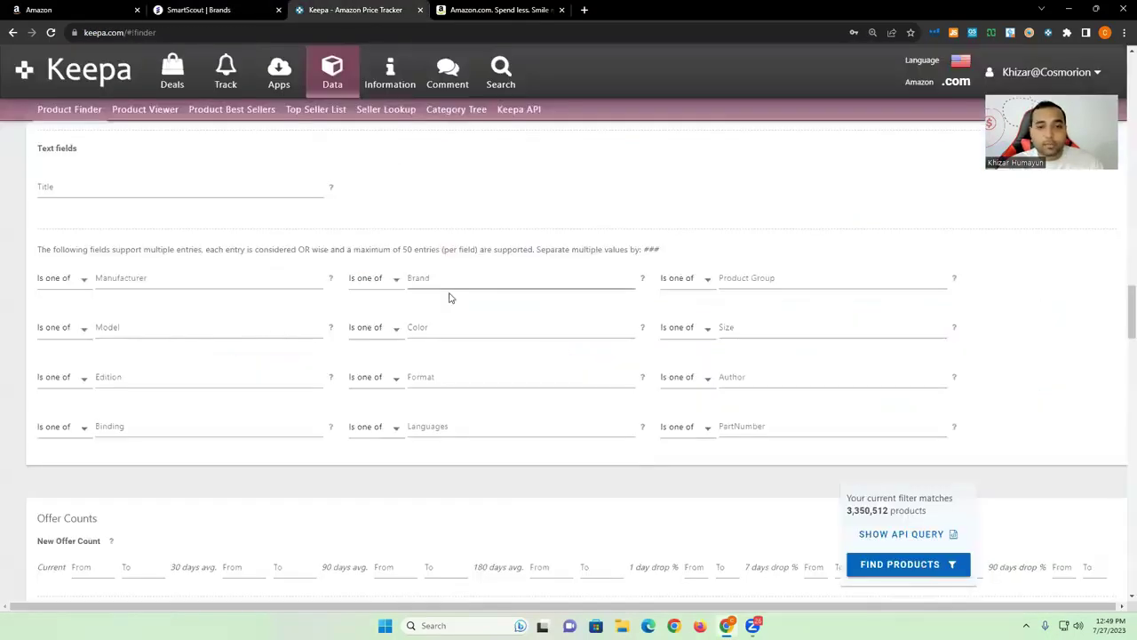
{"action": "left_click", "coordinate": [453, 277]}
{"action": "type", "text": "zo"}
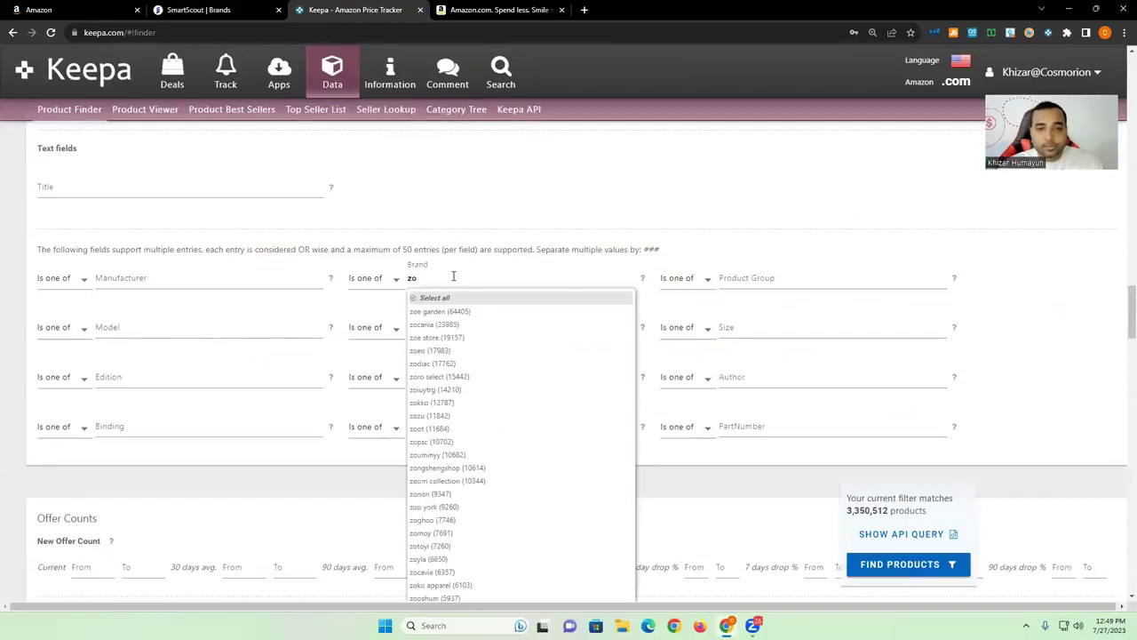
{"action": "type", "text": " skin"}
{"action": "left_click", "coordinate": [453, 310]}
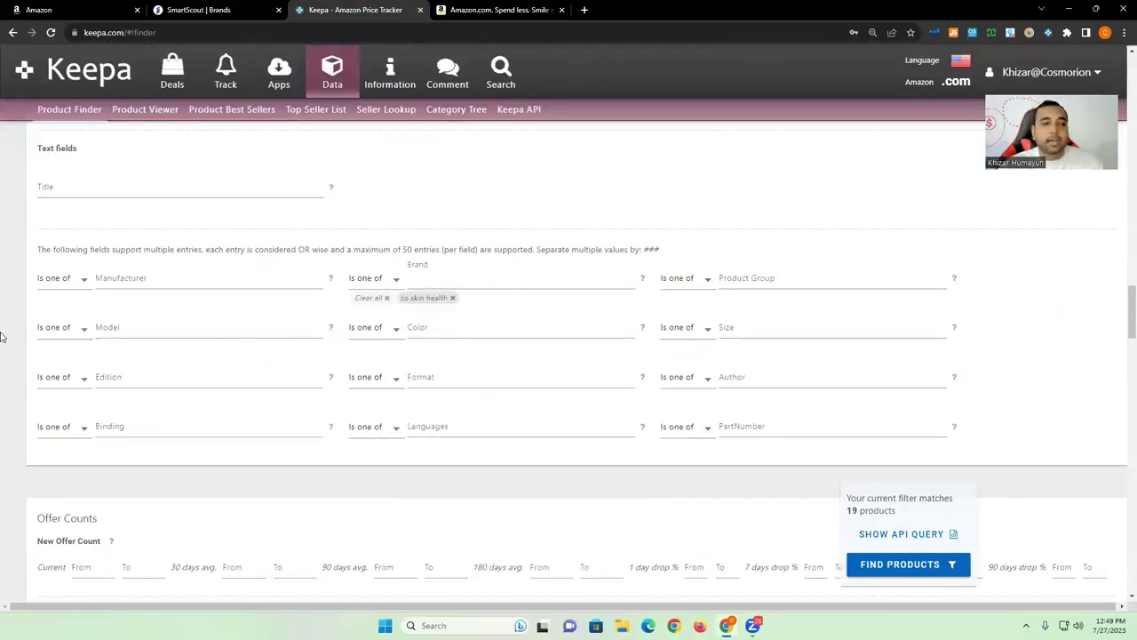
- Set the minimum current New Offer Count to 4 and restrict the Buy Box Seller to 3rd Party
{"action": "scroll", "coordinate": [3, 336], "scroll_direction": "down", "scroll_amount": 3}
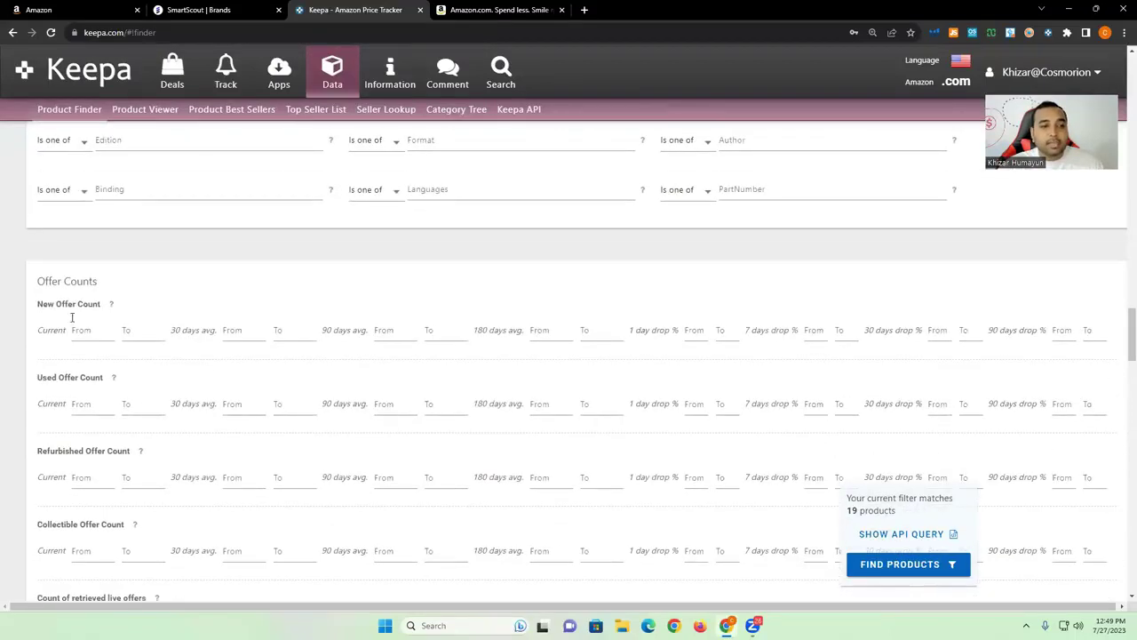
{"action": "left_click", "coordinate": [94, 335]}
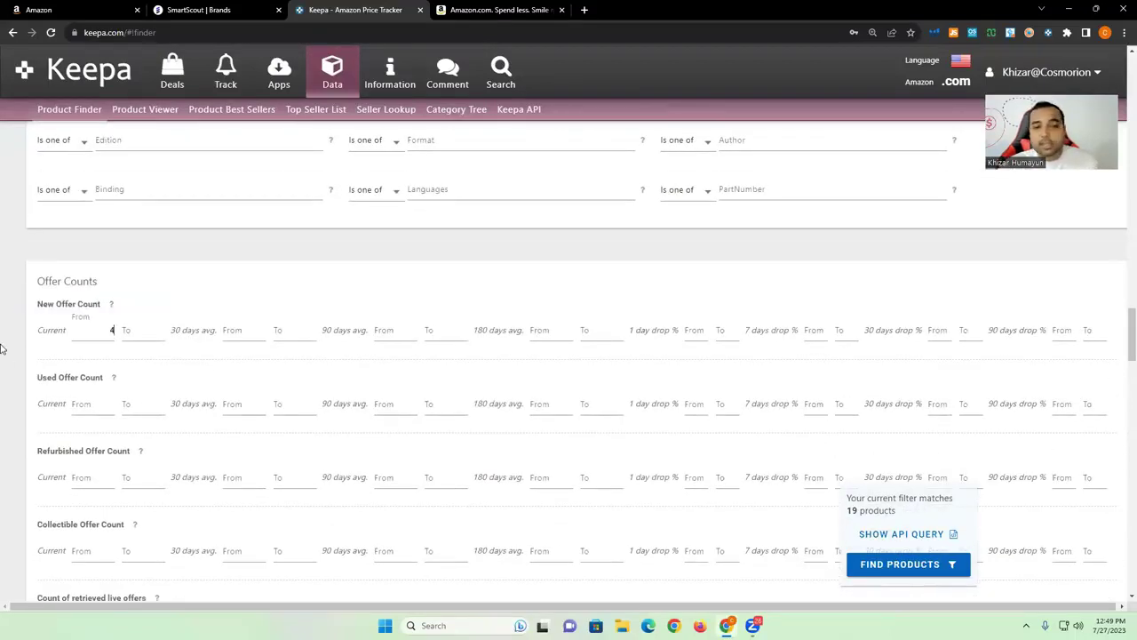
{"action": "scroll", "coordinate": [5, 342], "scroll_direction": "down", "scroll_amount": 5}
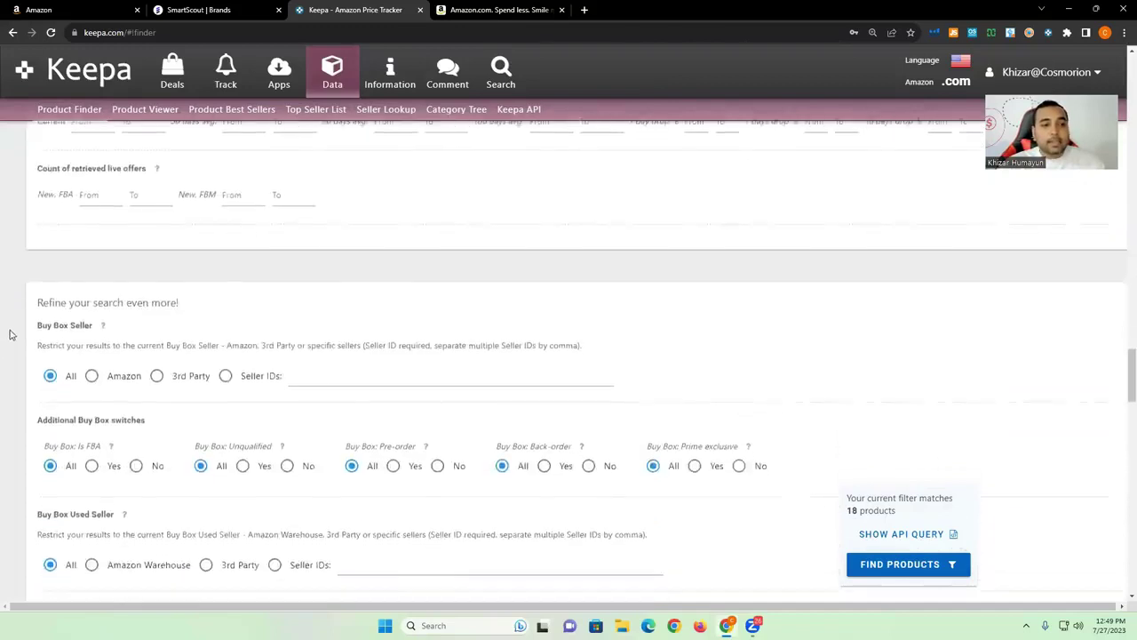
{"action": "scroll", "coordinate": [9, 334], "scroll_direction": "down", "scroll_amount": 2}
{"action": "left_click", "coordinate": [157, 212]}
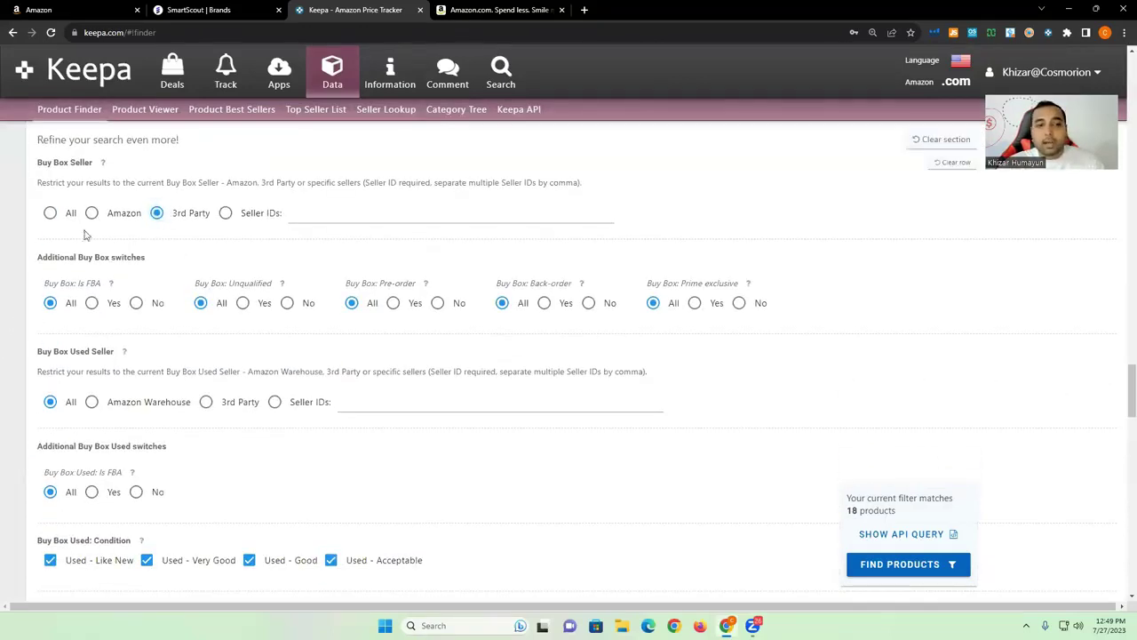
- Limit the results to products with No Variations and exclude digital products
{"action": "scroll", "coordinate": [13, 269], "scroll_direction": "down", "scroll_amount": 5}
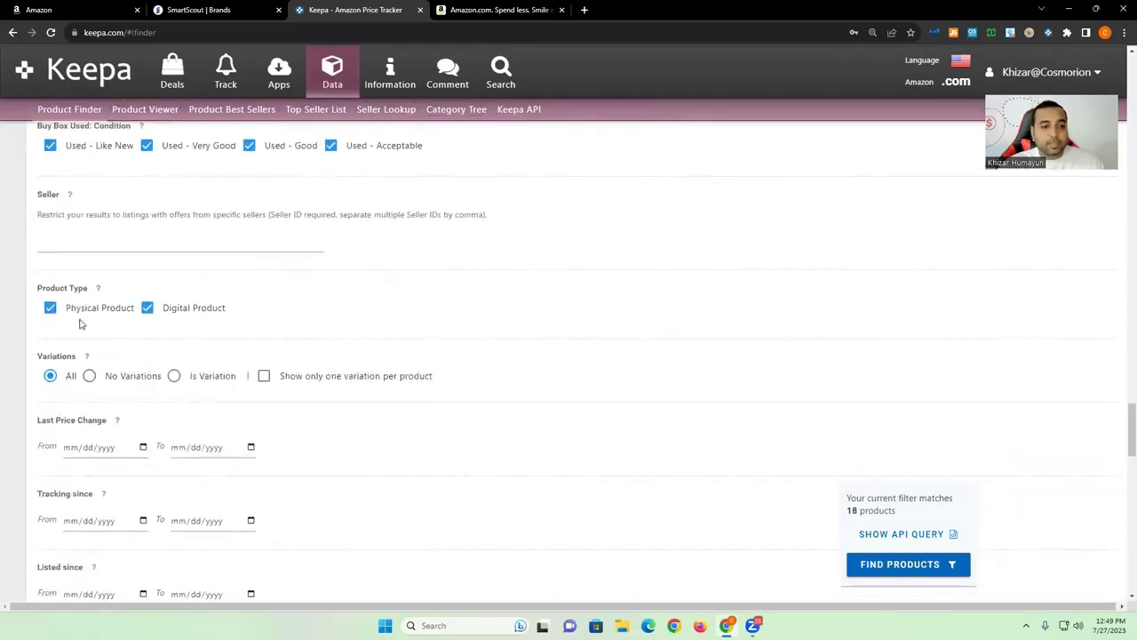
{"action": "left_click", "coordinate": [91, 377]}
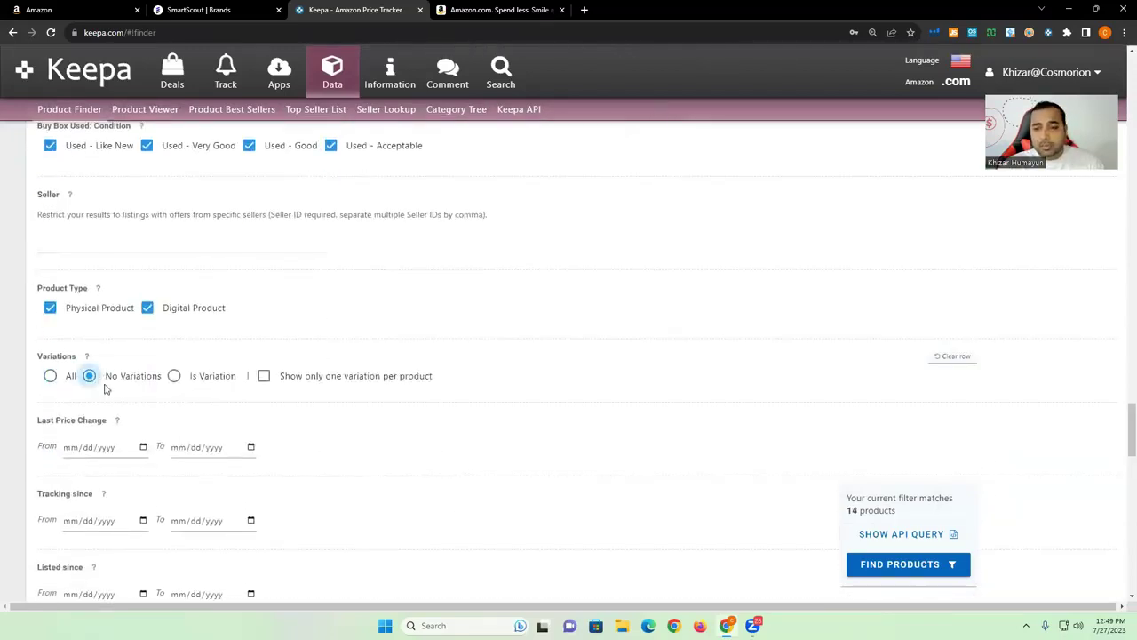
{"action": "left_click", "coordinate": [148, 308]}
- Set the minimum rating to 4 and the minimum current review count to 50
{"action": "scroll", "coordinate": [4, 307], "scroll_direction": "down", "scroll_amount": 5}
{"action": "scroll", "coordinate": [2, 306], "scroll_direction": "down", "scroll_amount": 3}
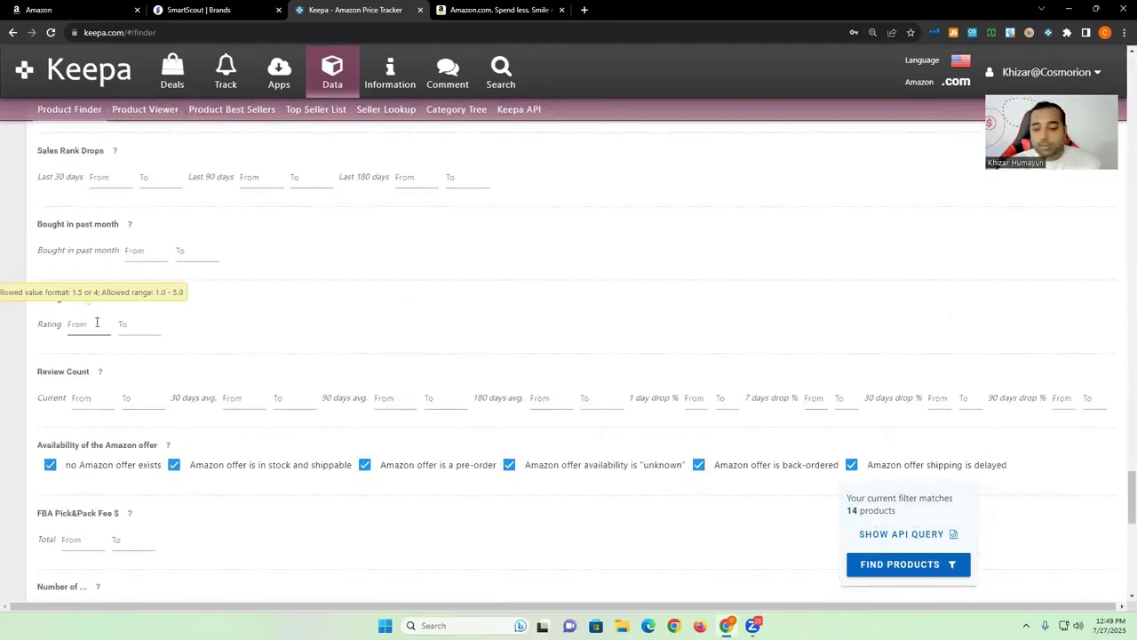
{"action": "left_click", "coordinate": [97, 323]}
{"action": "type", "text": "4"}
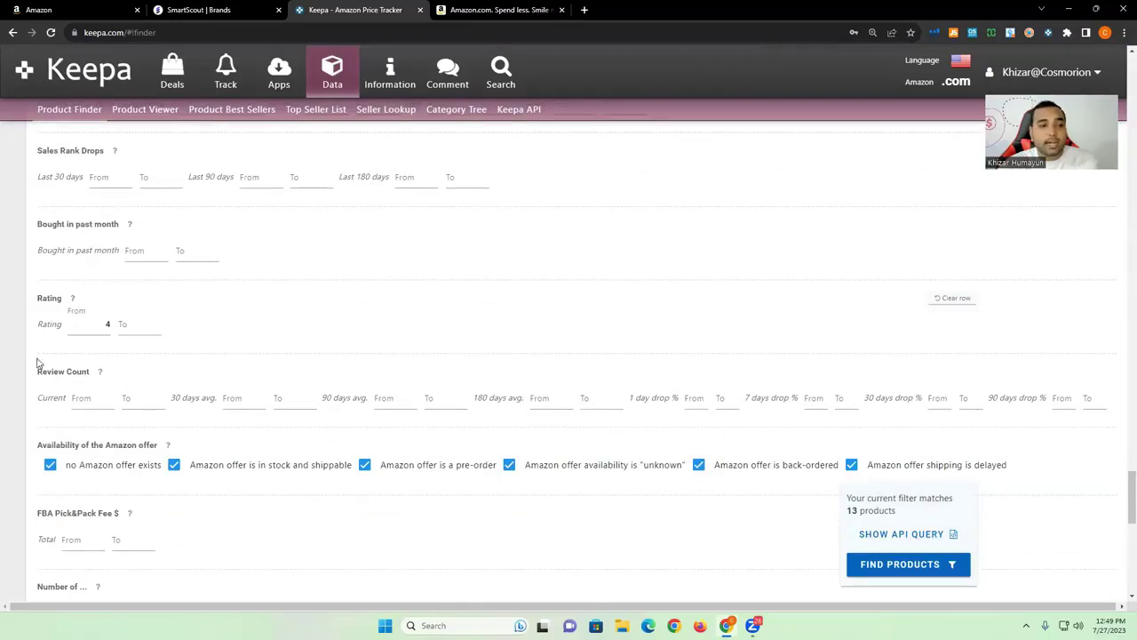
{"action": "type", "text": "50"}
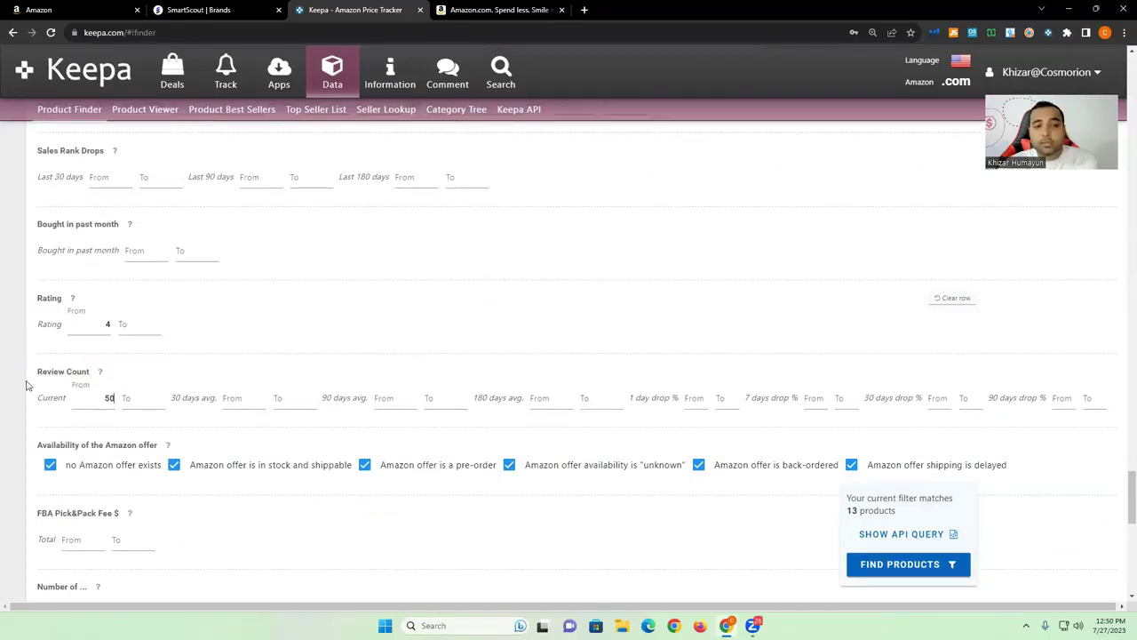
- Exclude Amazon offers that are in stock and shippable, on pre-order, or back-ordered from the availability filter
{"action": "scroll", "coordinate": [36, 373], "scroll_direction": "down", "scroll_amount": 3}
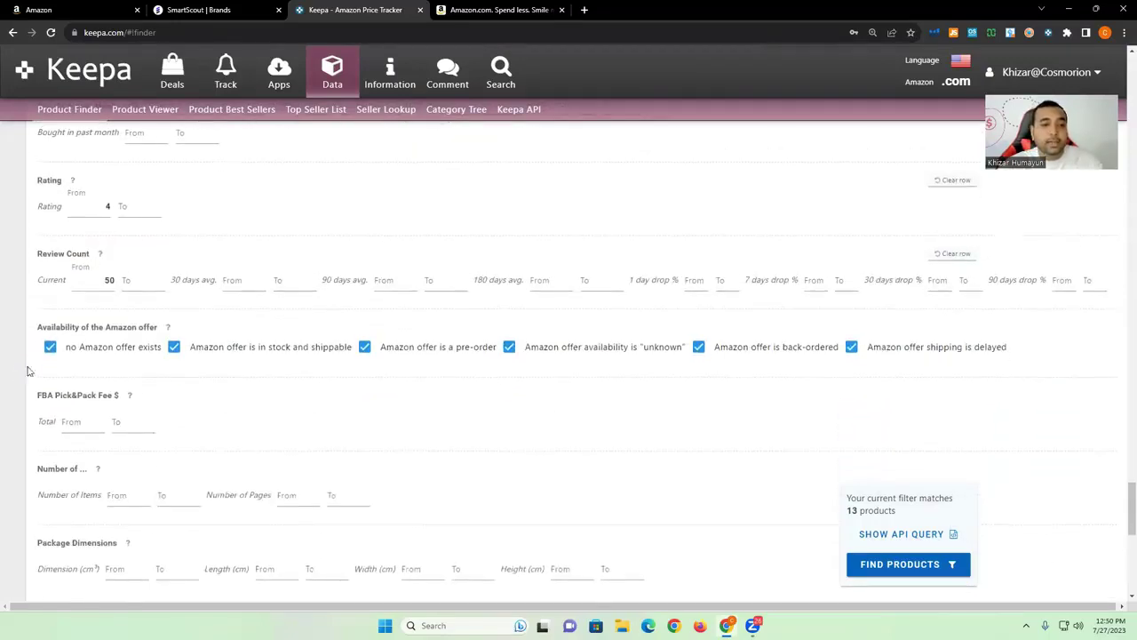
{"action": "left_click", "coordinate": [174, 347]}
{"action": "left_click", "coordinate": [364, 347]}
{"action": "left_click", "coordinate": [698, 347]}
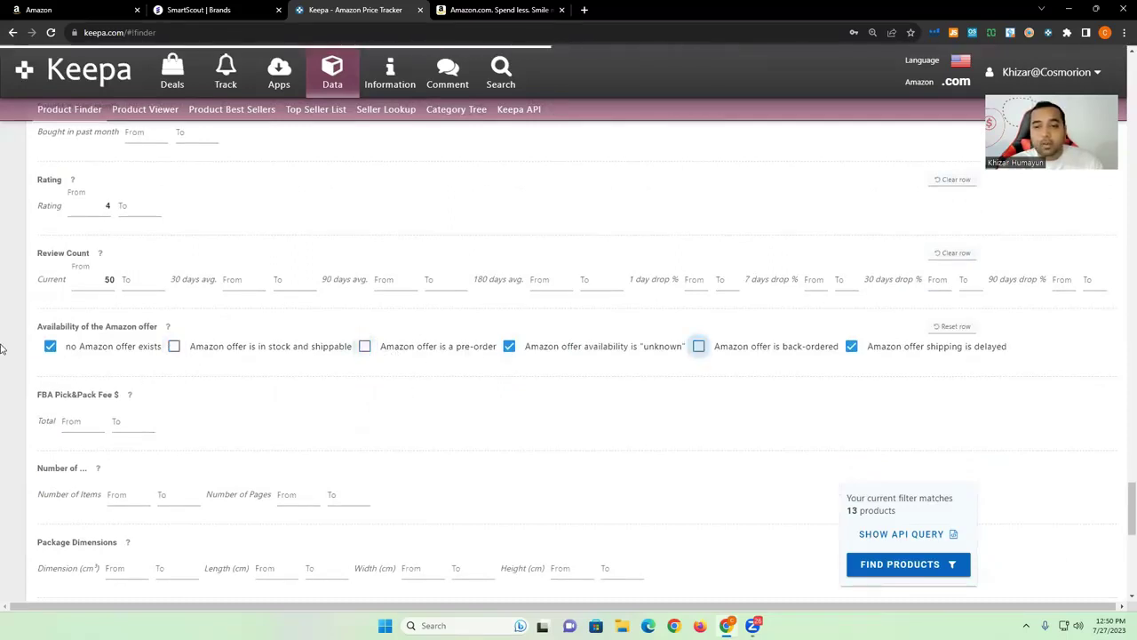
- Set the maximum item weight to 1500 g and run the product search
{"action": "scroll", "coordinate": [2, 345], "scroll_direction": "down", "scroll_amount": 5}
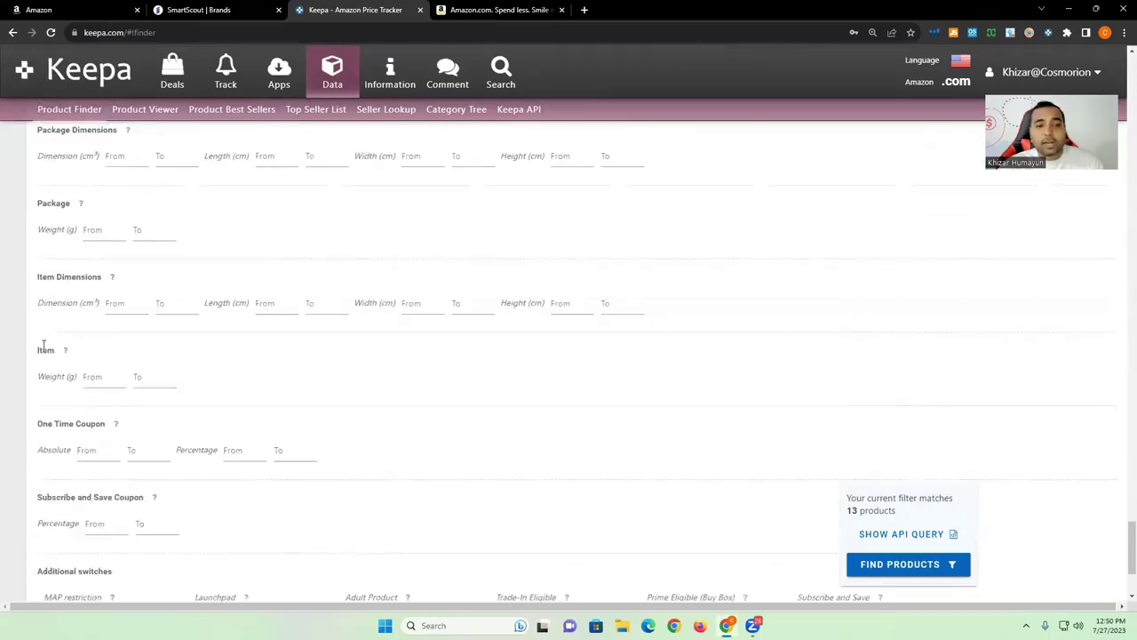
{"action": "left_click", "coordinate": [163, 373]}
{"action": "type", "text": "1500"}
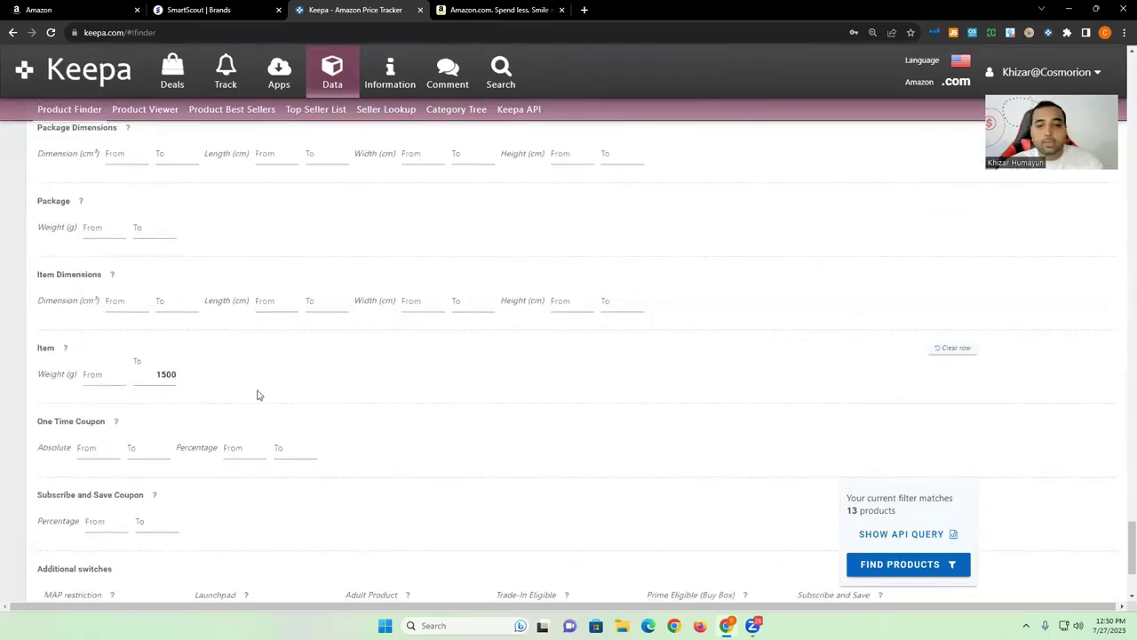
{"action": "left_click", "coordinate": [870, 565]}
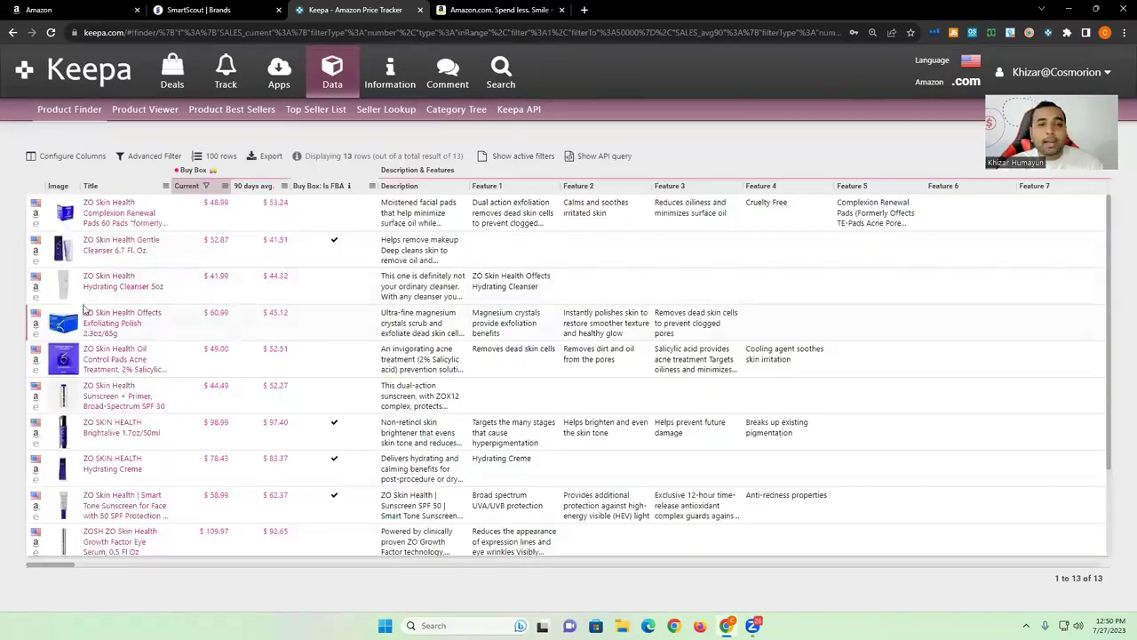
- Review the matching ZO Skin Health products and their Buy Box prices
{"action": "scroll", "coordinate": [140, 303], "scroll_direction": "down", "scroll_amount": 1}
{"action": "scroll", "coordinate": [151, 328], "scroll_direction": "up", "scroll_amount": 1}
{"action": "scroll", "coordinate": [147, 267], "scroll_direction": "down", "scroll_amount": 2}
{"action": "scroll", "coordinate": [160, 302], "scroll_direction": "up", "scroll_amount": 2}
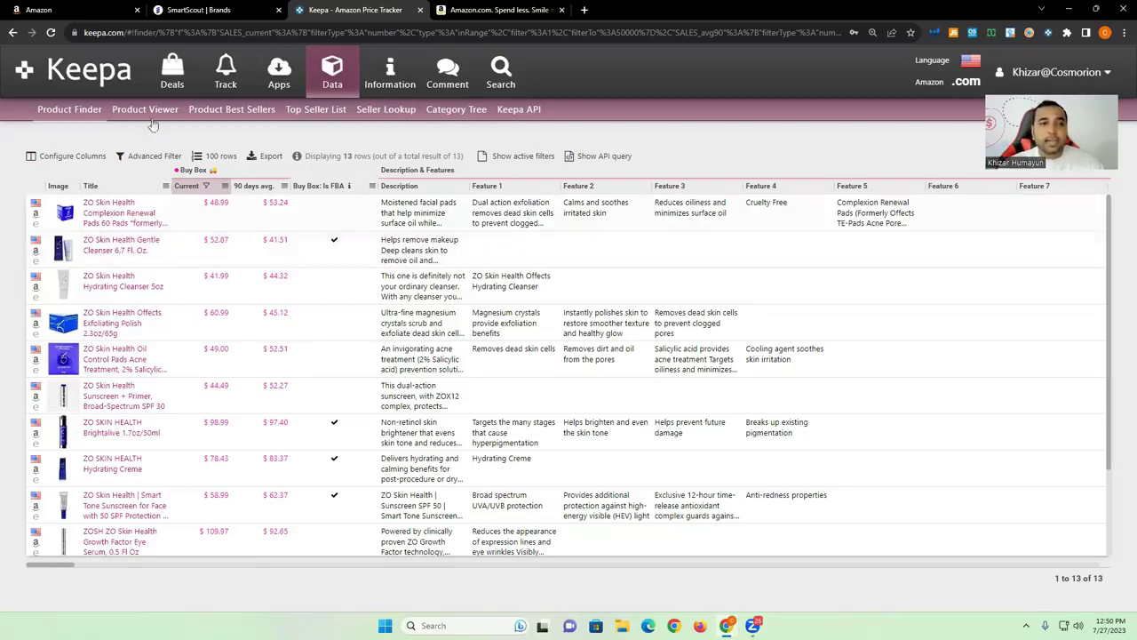
- Check the ZO SKIN HEALTH entry in SmartScout against Keepa's product list, and return to SmartScout's brand list
{"action": "left_click", "coordinate": [204, 10]}
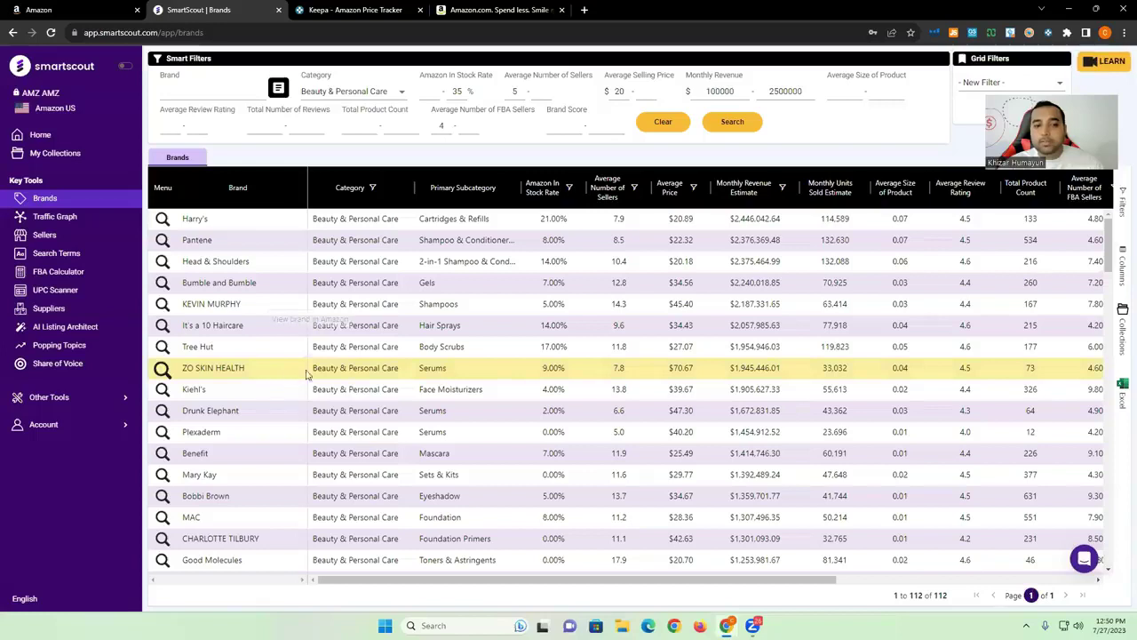
{"action": "key", "text": "ctrl+Tab"}
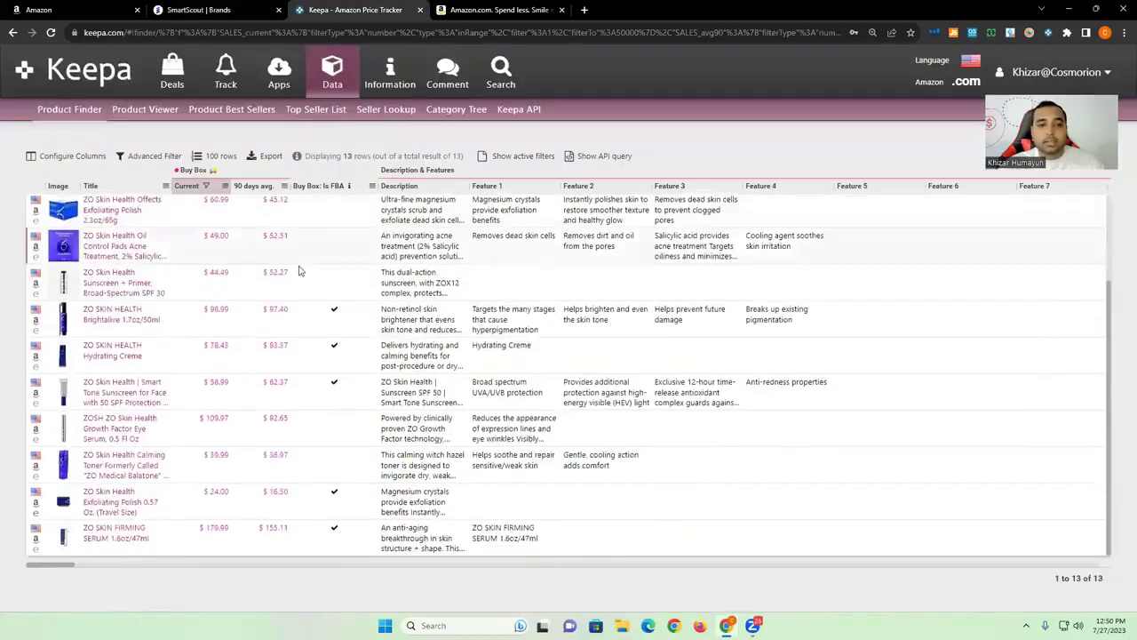
{"action": "scroll", "coordinate": [258, 269], "scroll_direction": "down", "scroll_amount": 3}
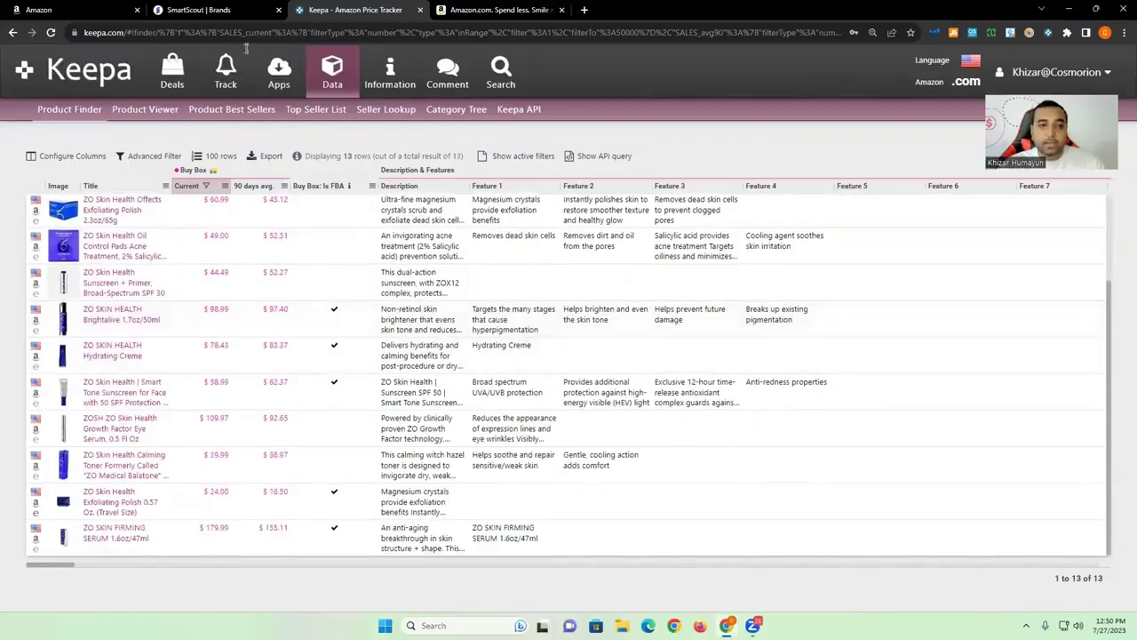
{"action": "left_click", "coordinate": [245, 9]}
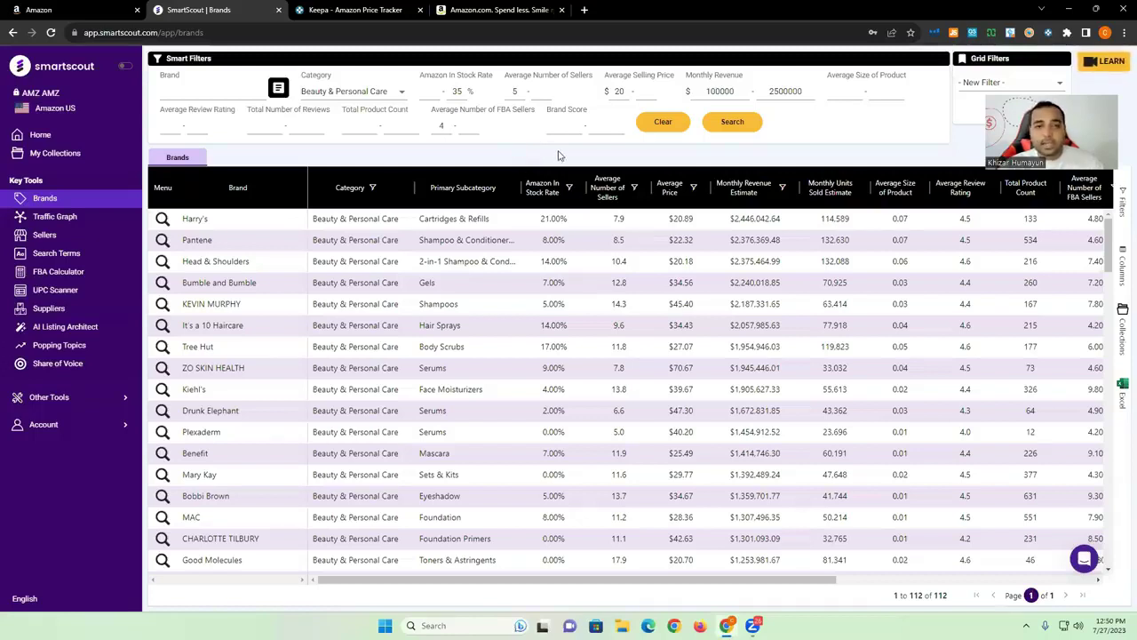
{"action": "left_click", "coordinate": [652, 474]}
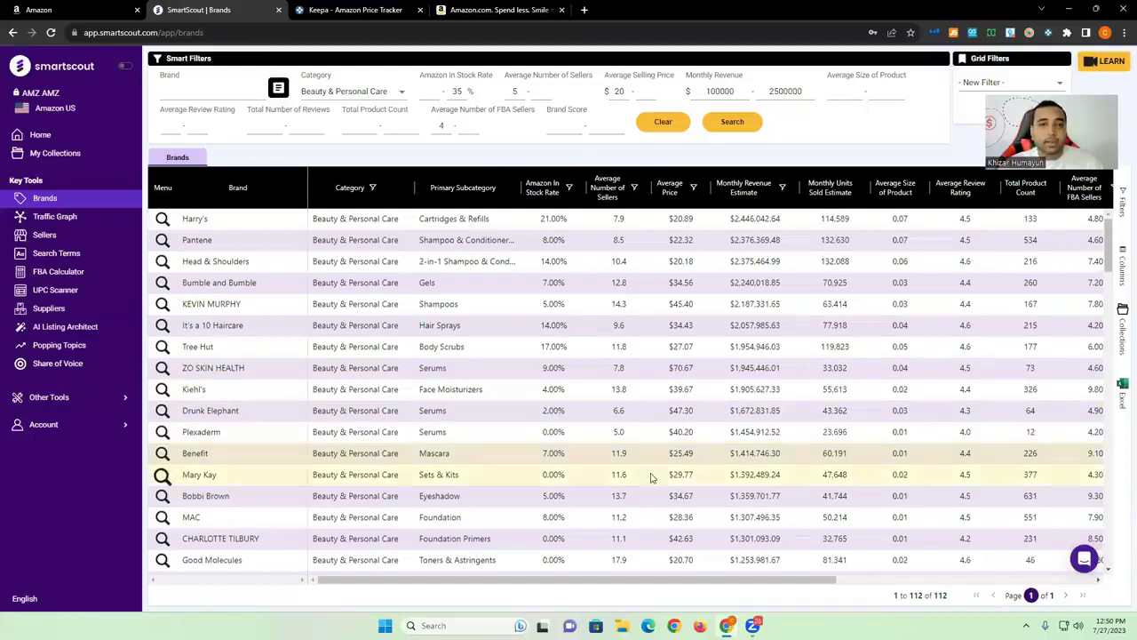